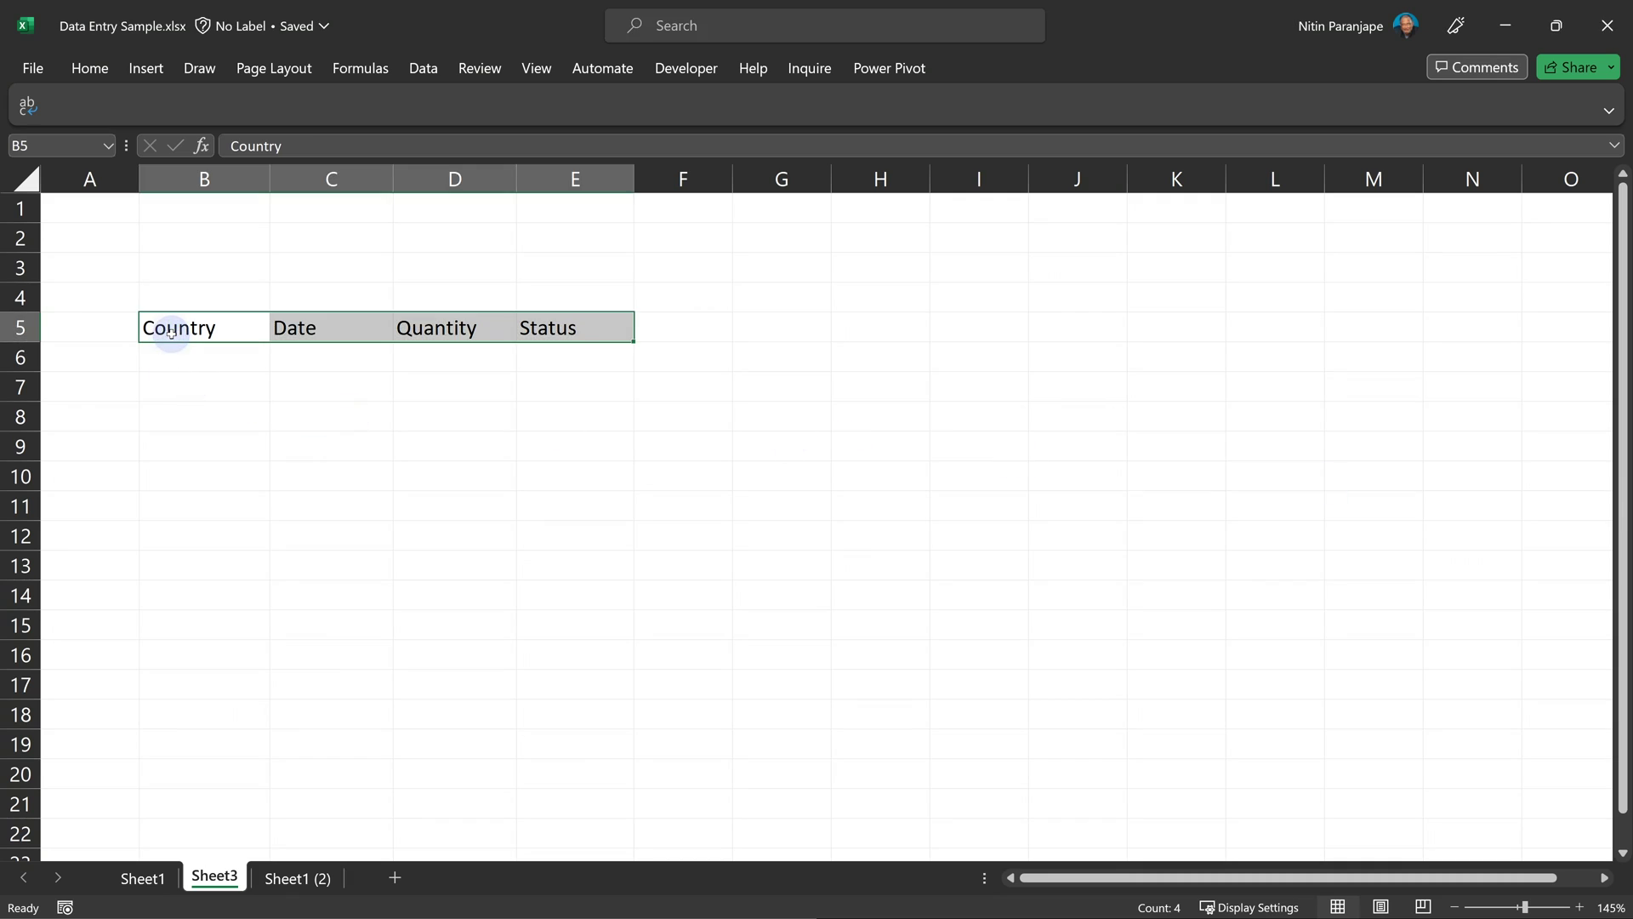
- Convert the Country, Date, Quantity and Status headings in B5:E5 into a table with headers
{"action": "left_click_drag", "start_coordinate": [181, 328], "coordinate": [587, 330]}
{"action": "left_click", "coordinate": [139, 81]}
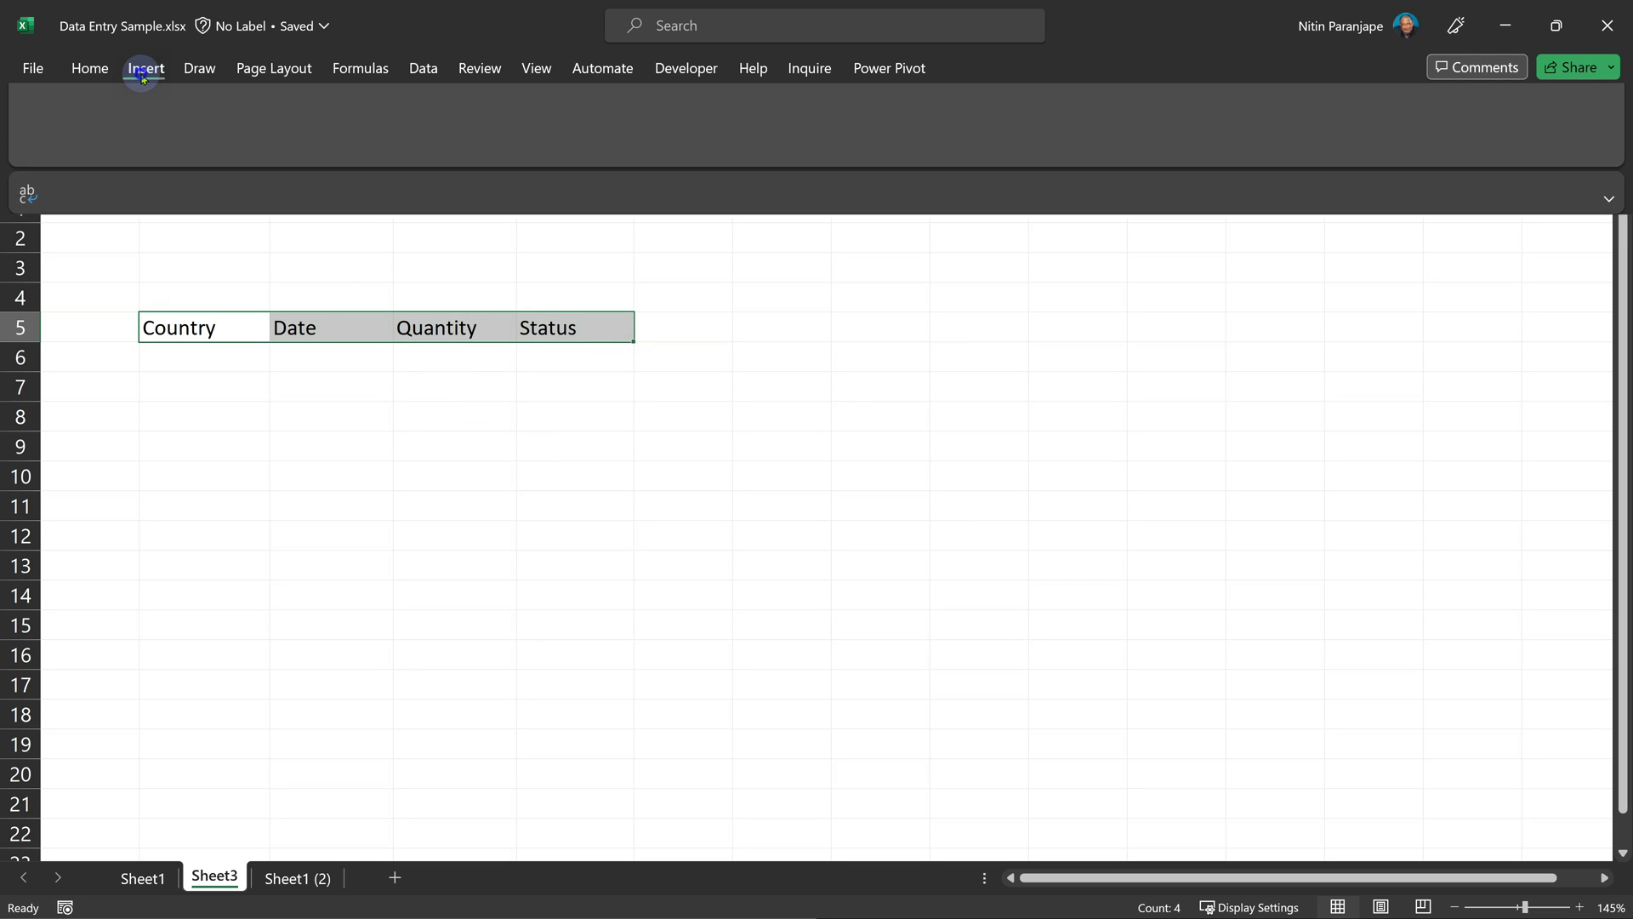
{"action": "left_click", "coordinate": [195, 138]}
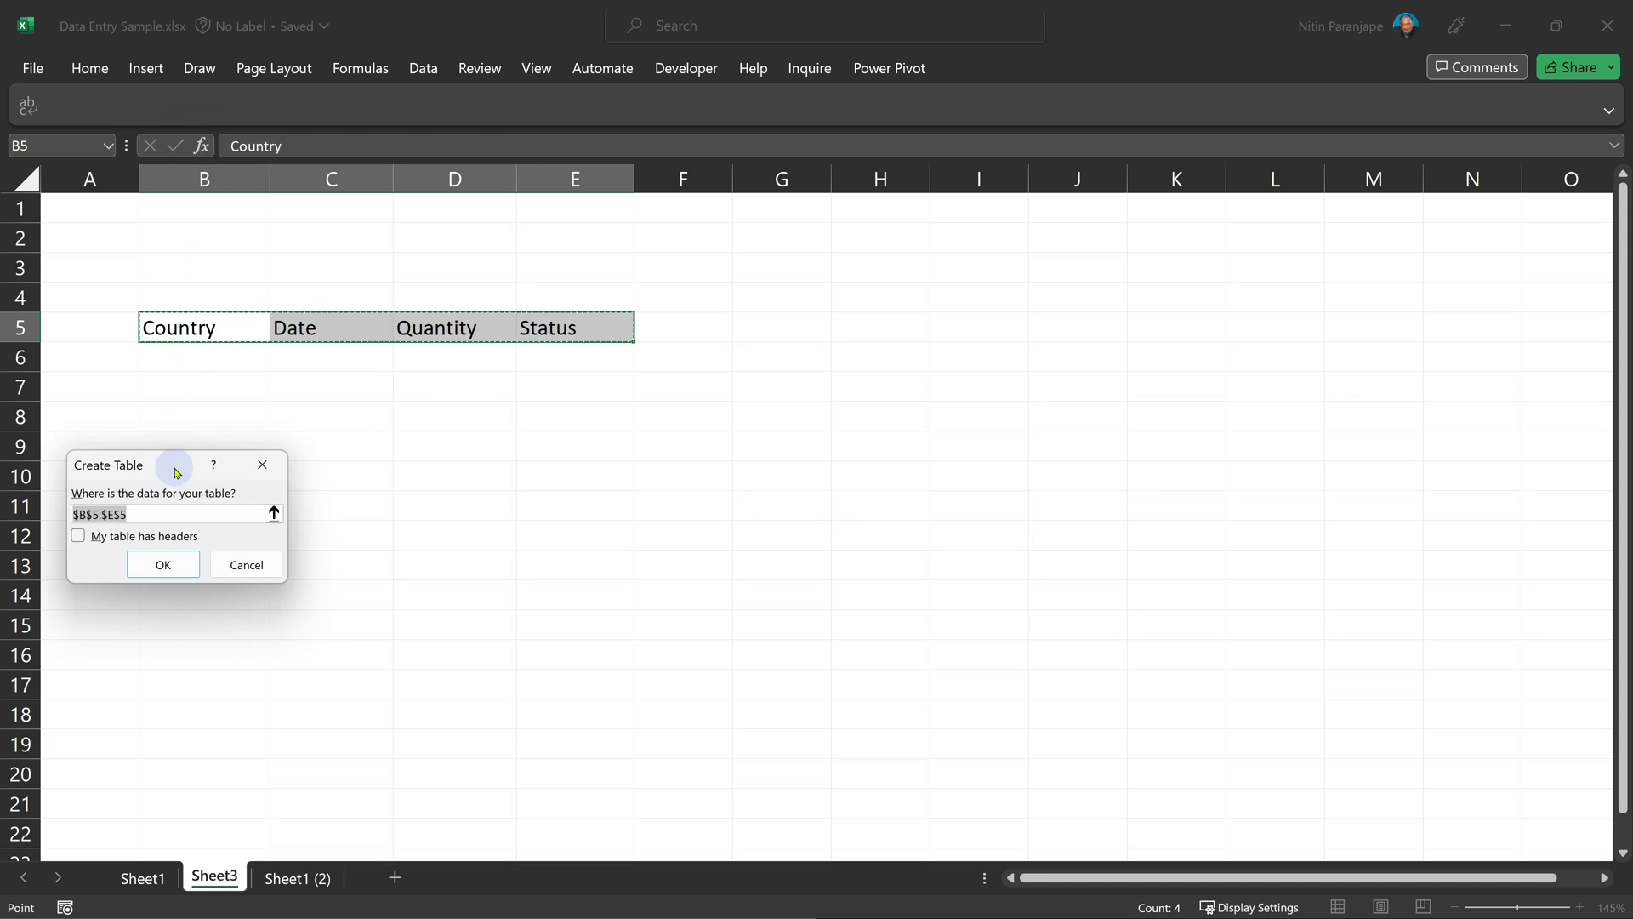
{"action": "left_click_drag", "start_coordinate": [171, 465], "coordinate": [266, 386]}
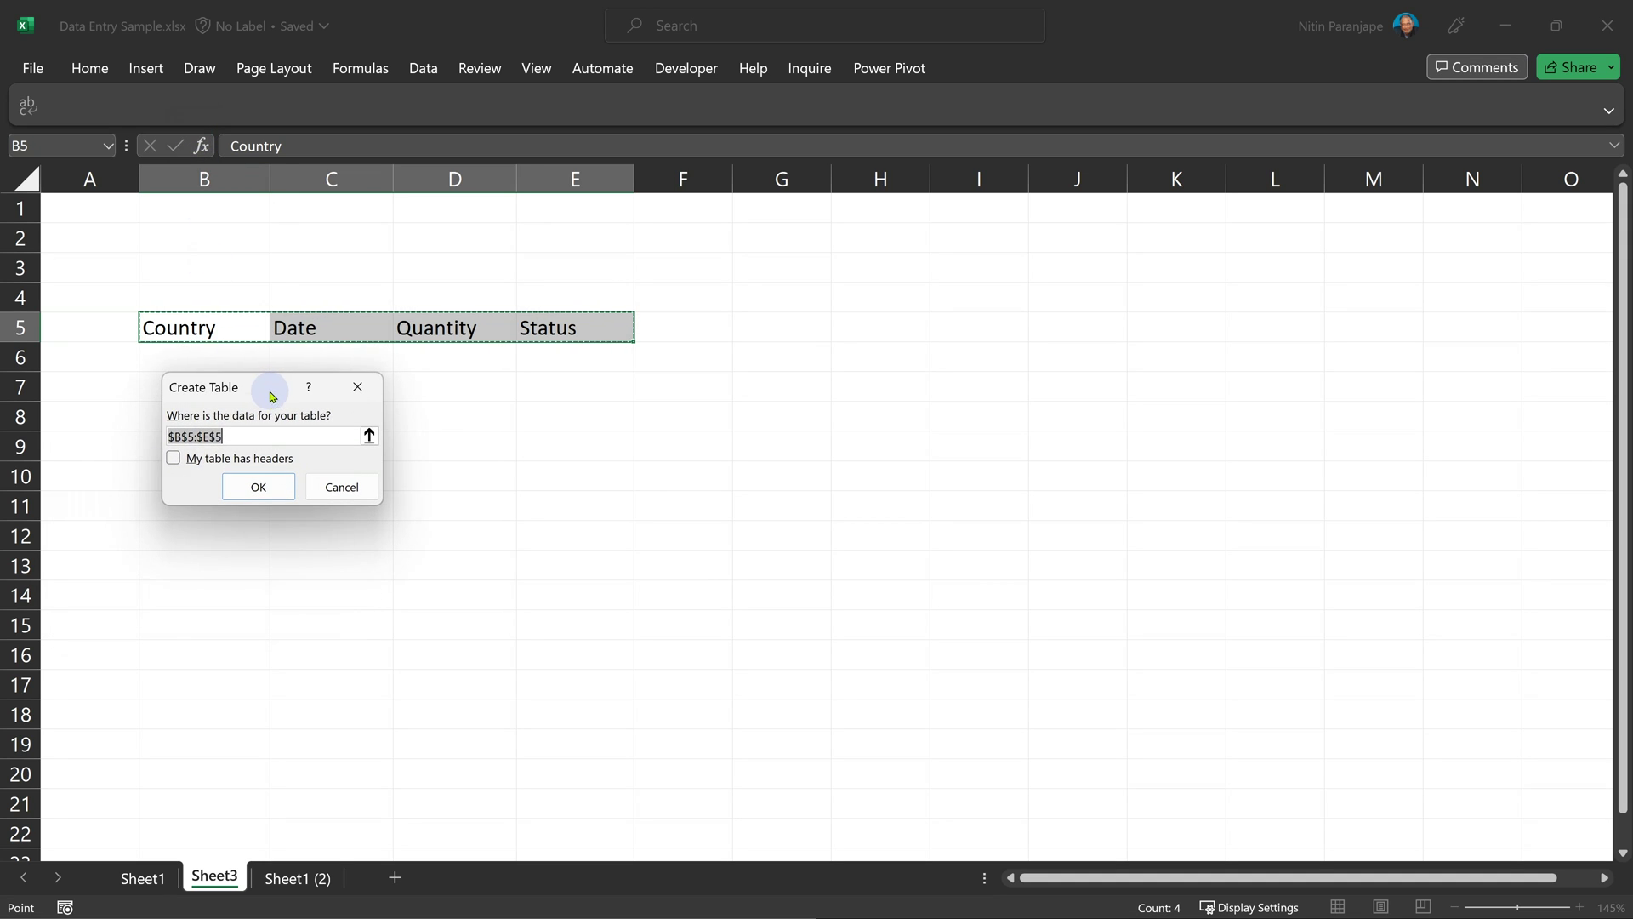
{"action": "left_click", "coordinate": [202, 464]}
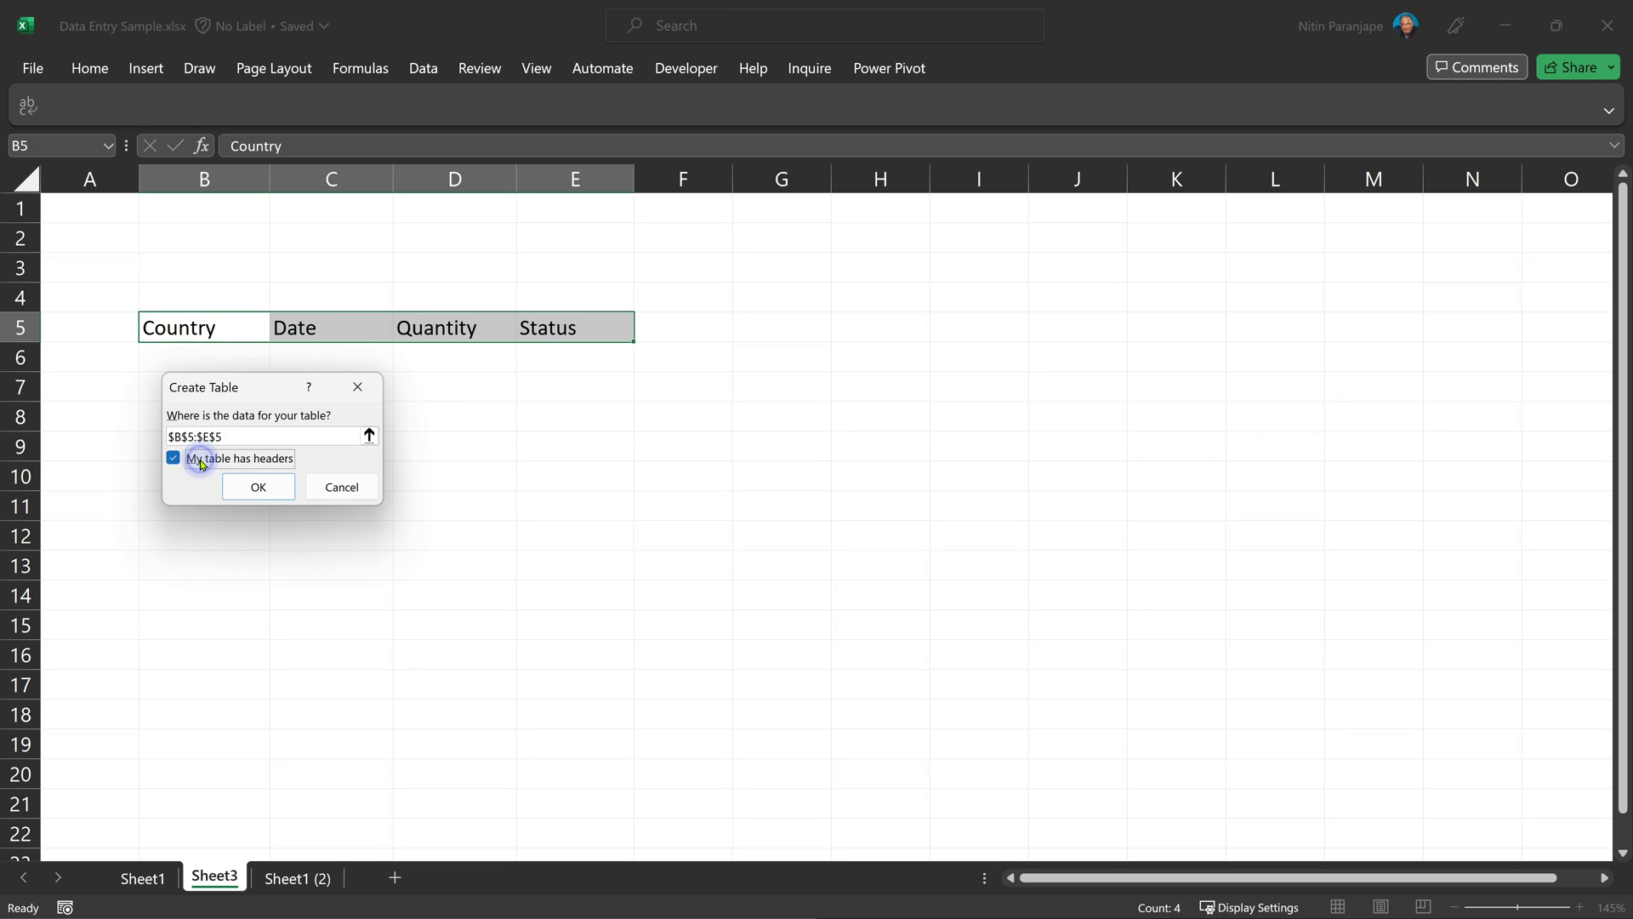
{"action": "left_click", "coordinate": [252, 494]}
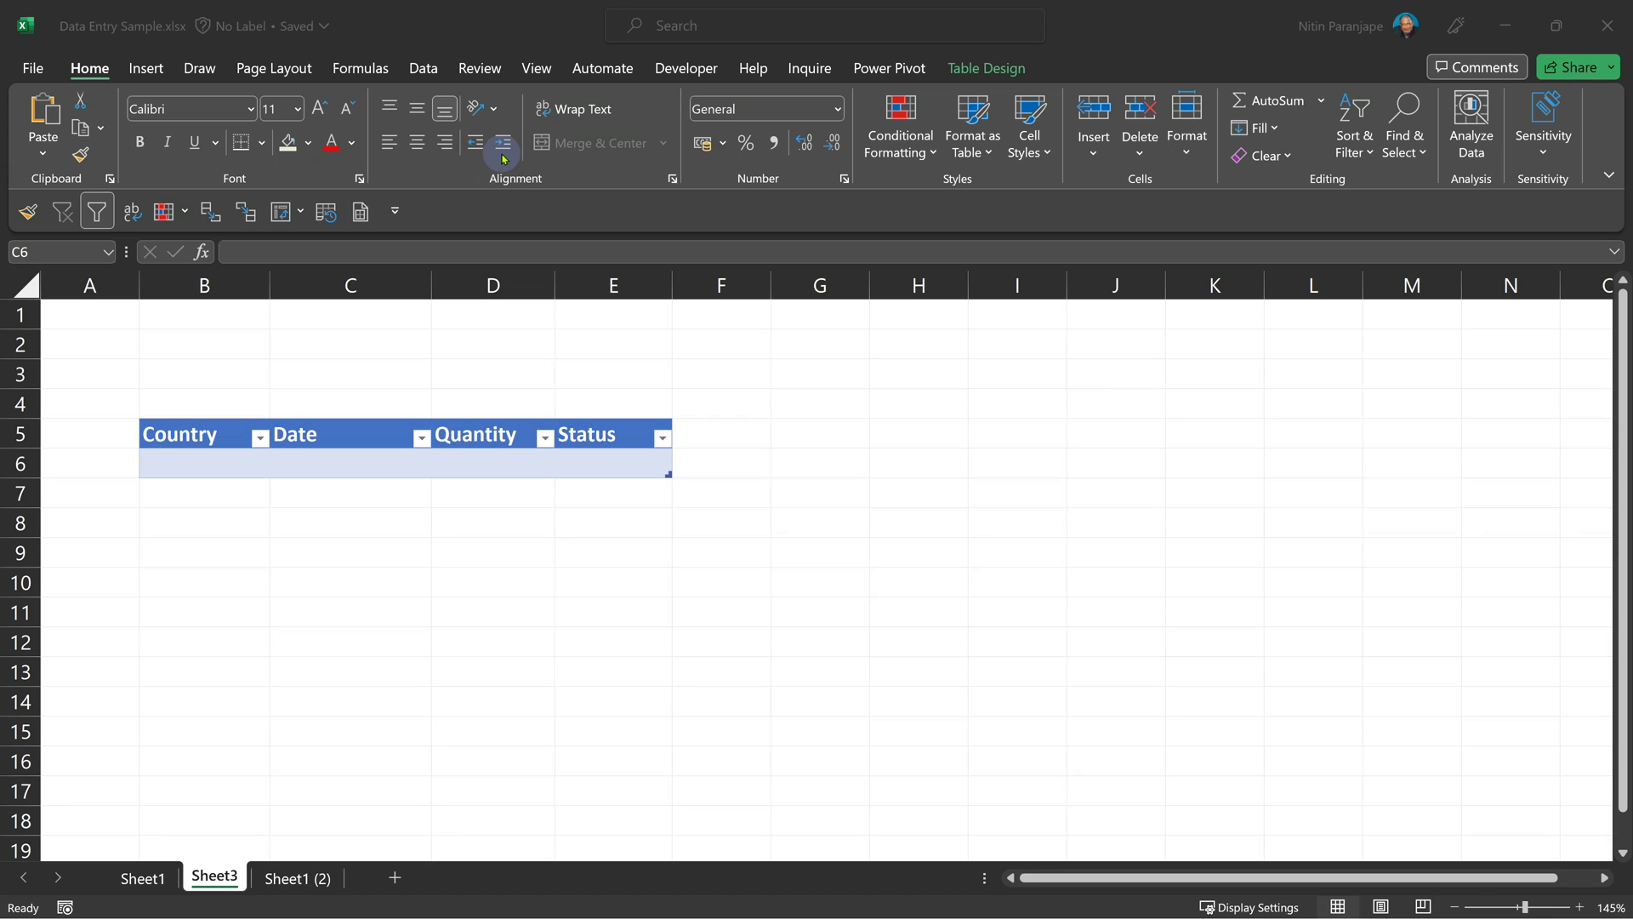
- Add the On Enter [Speak Cells on Enter] command from All Commands to the Quick Access Toolbar
{"action": "right_click", "coordinate": [505, 158]}
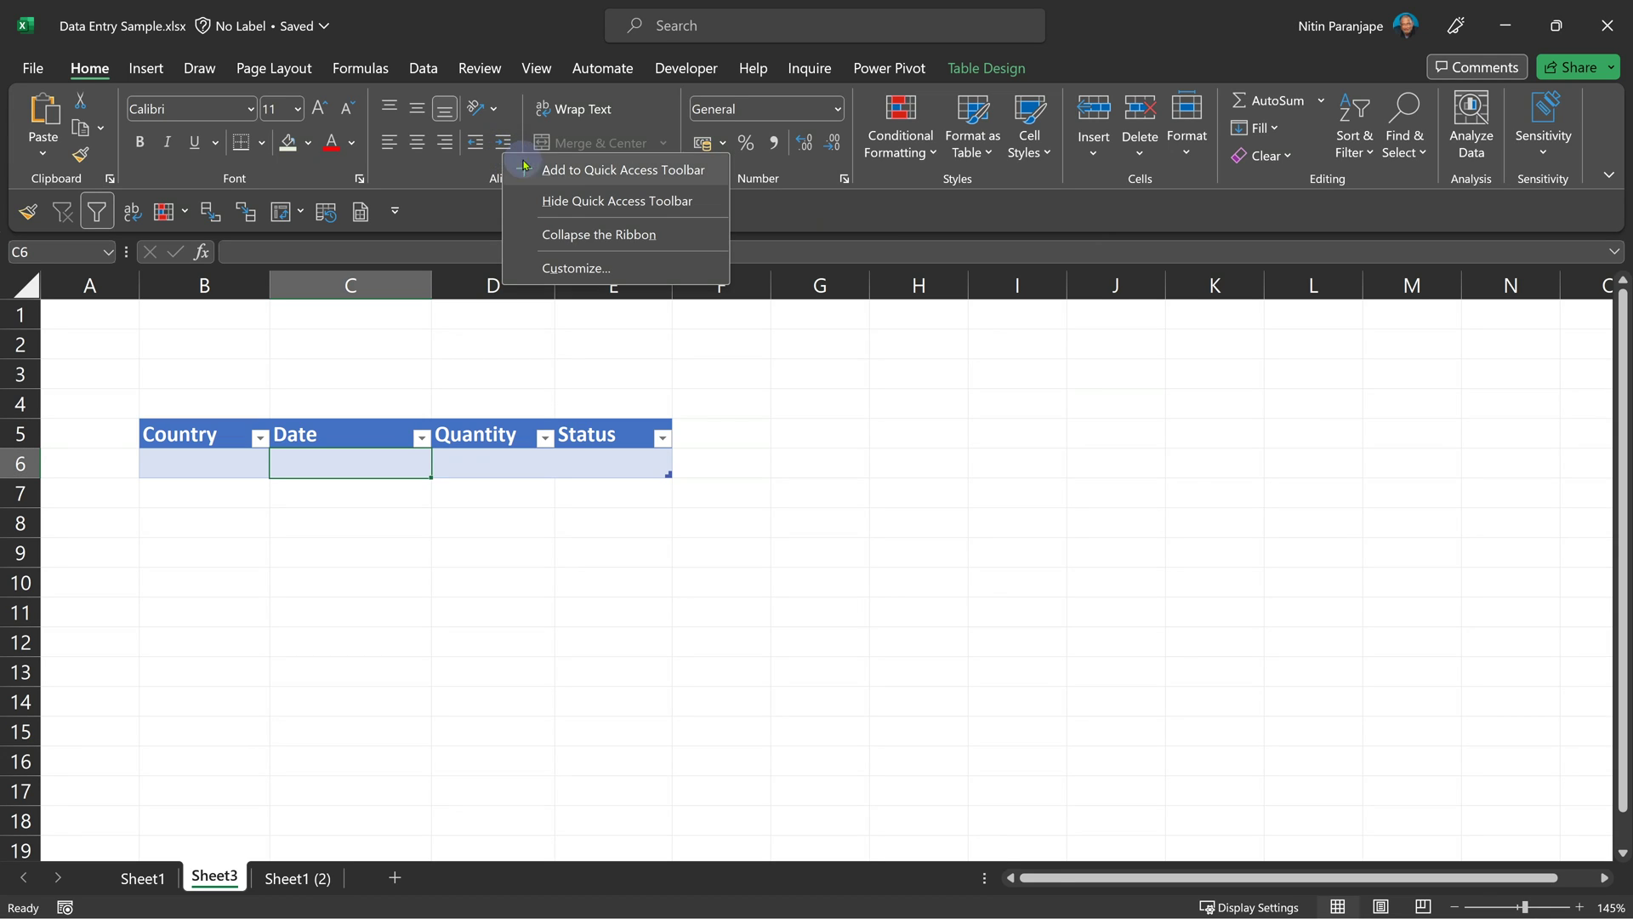
{"action": "left_click", "coordinate": [577, 267]}
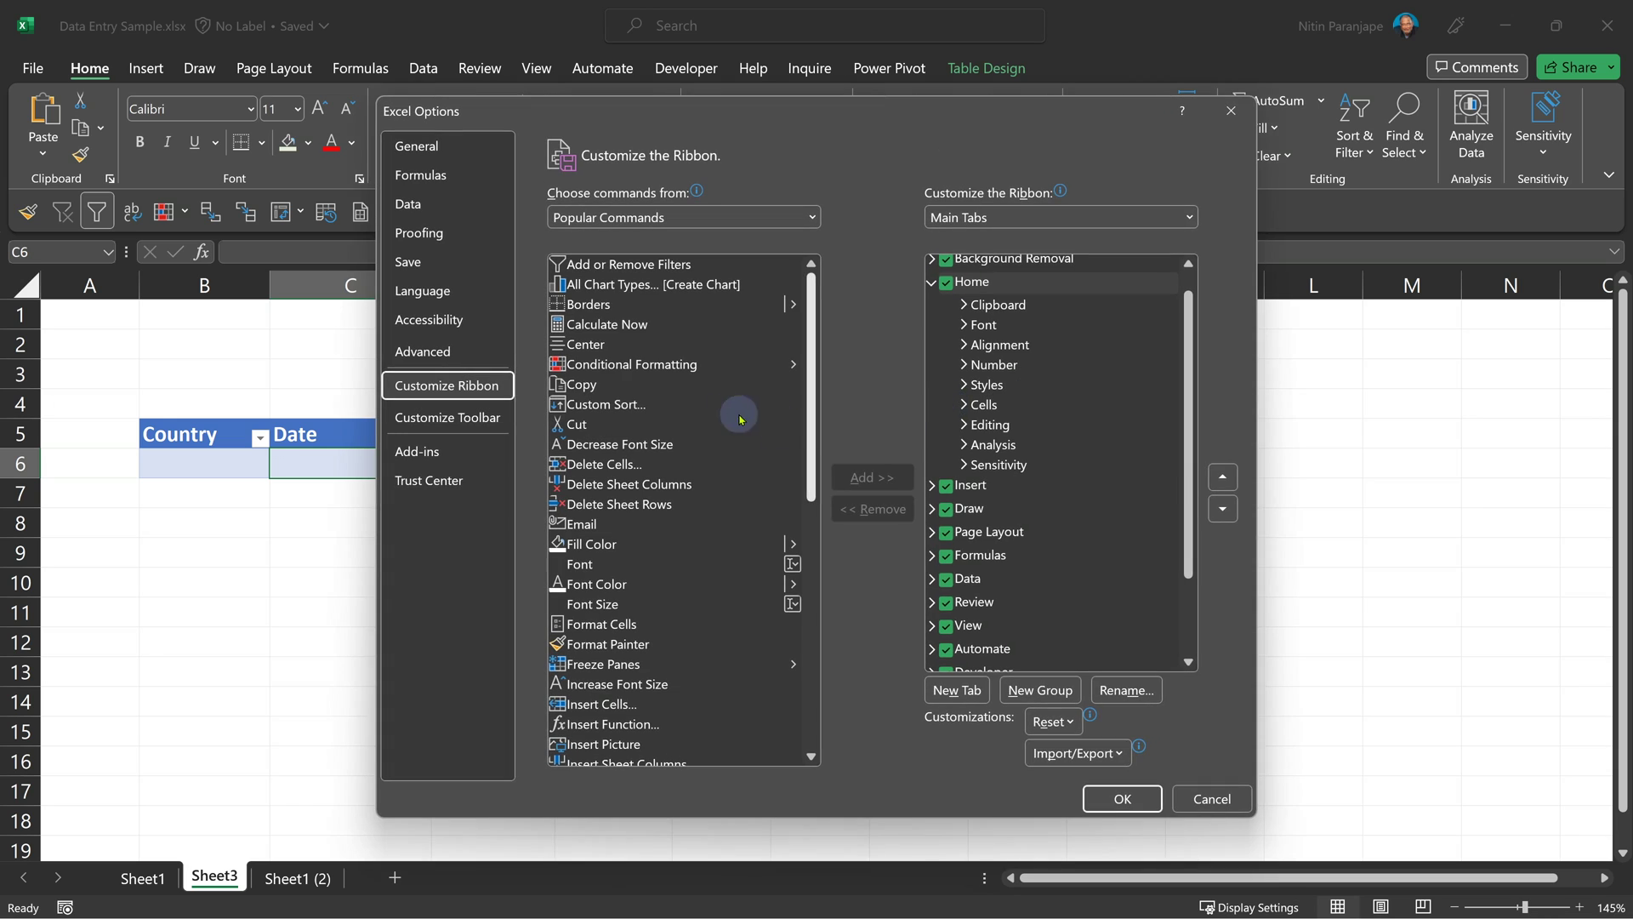
{"action": "left_click", "coordinate": [463, 416]}
{"action": "left_click", "coordinate": [685, 348]}
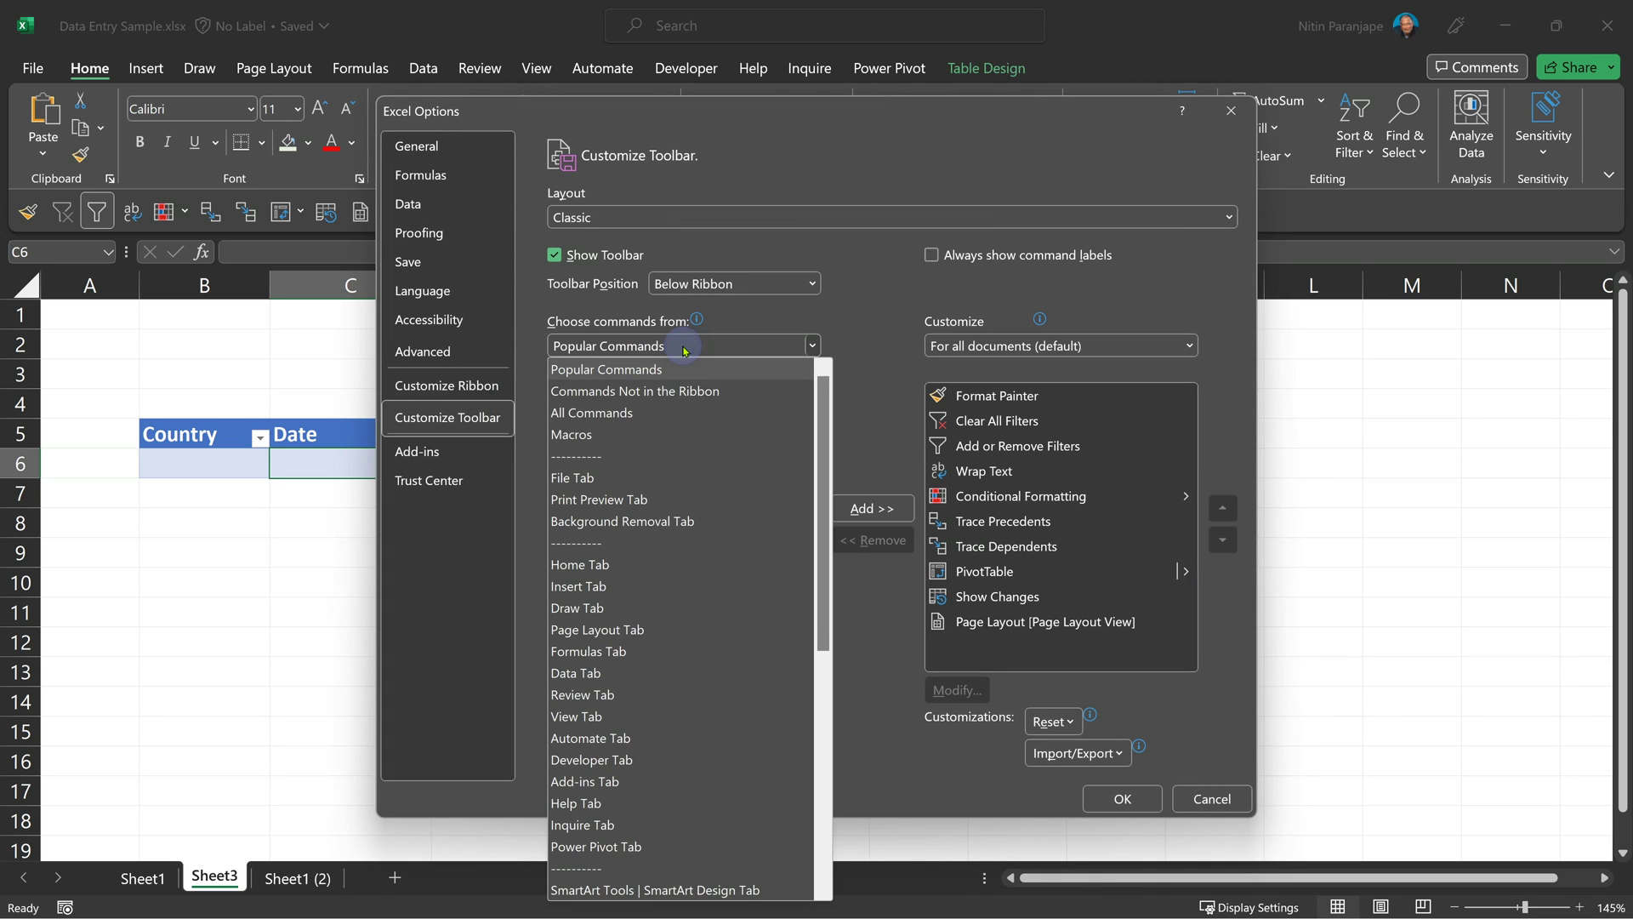
{"action": "left_click", "coordinate": [646, 414]}
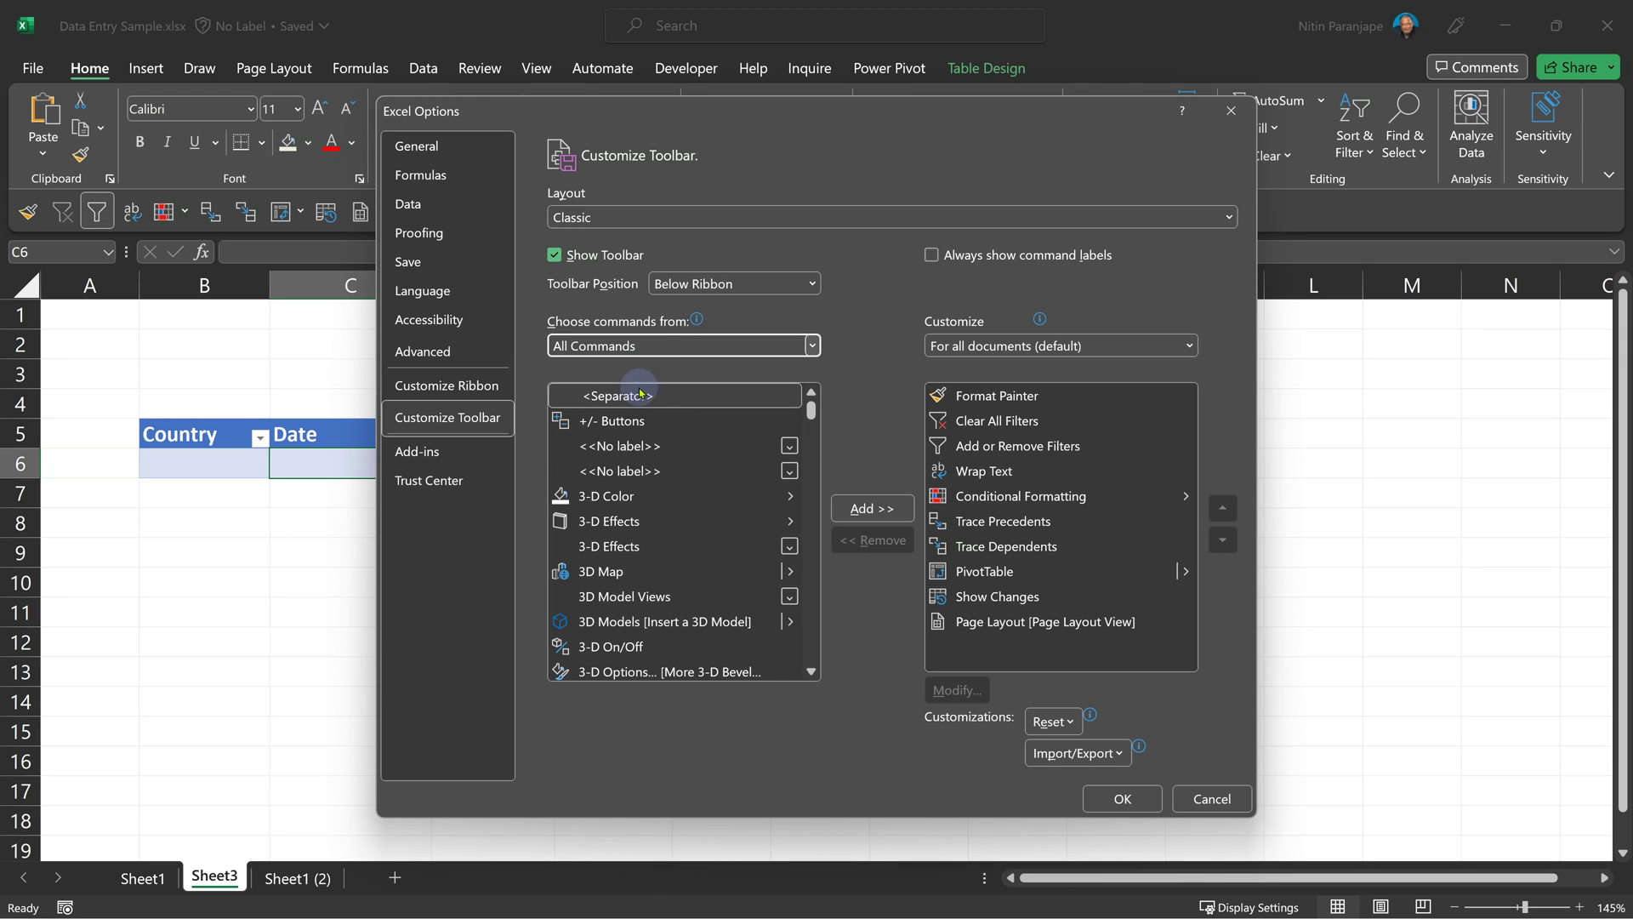
{"action": "left_click", "coordinate": [620, 473]}
{"action": "type", "text": "on"}
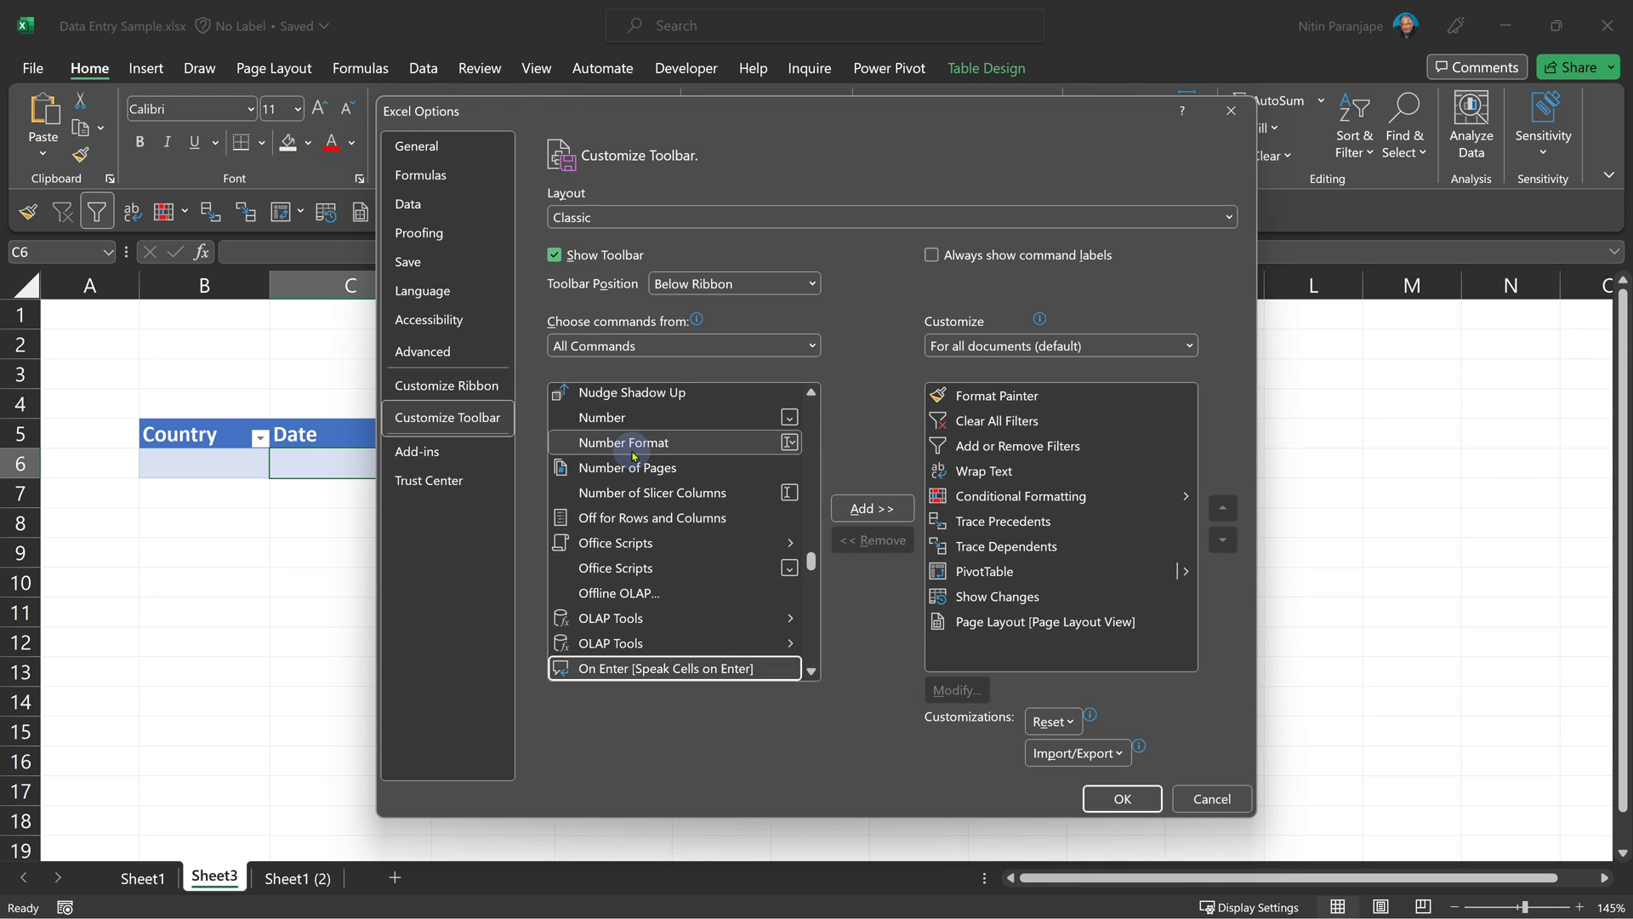
{"action": "scroll", "coordinate": [653, 570], "scroll_direction": "down", "scroll_amount": 2}
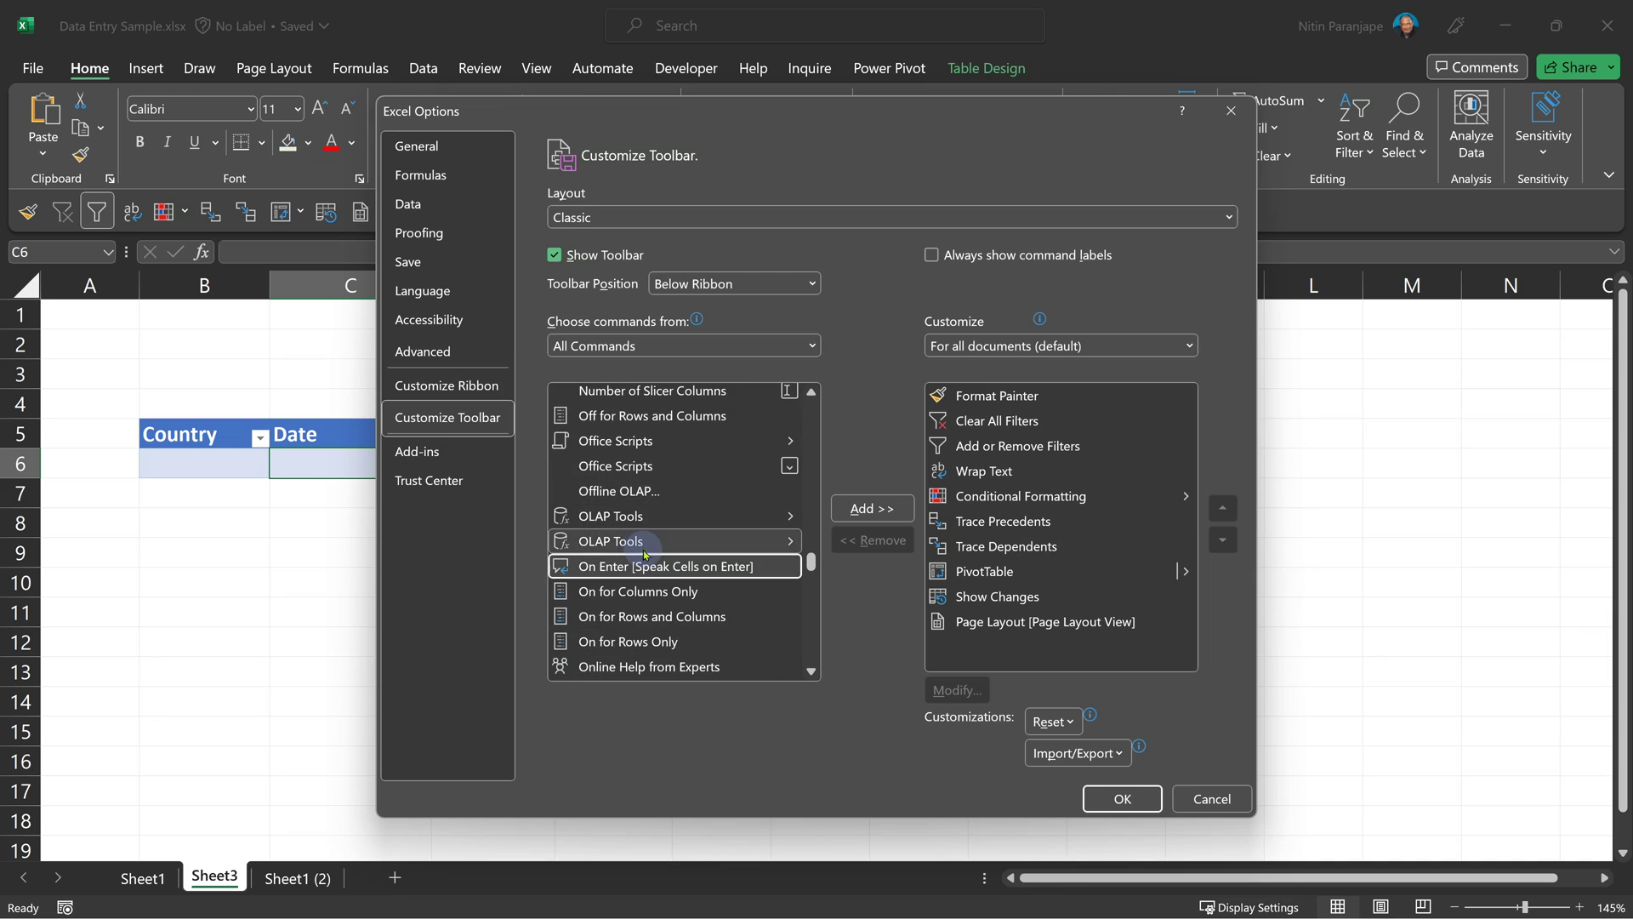
{"action": "left_click", "coordinate": [892, 514]}
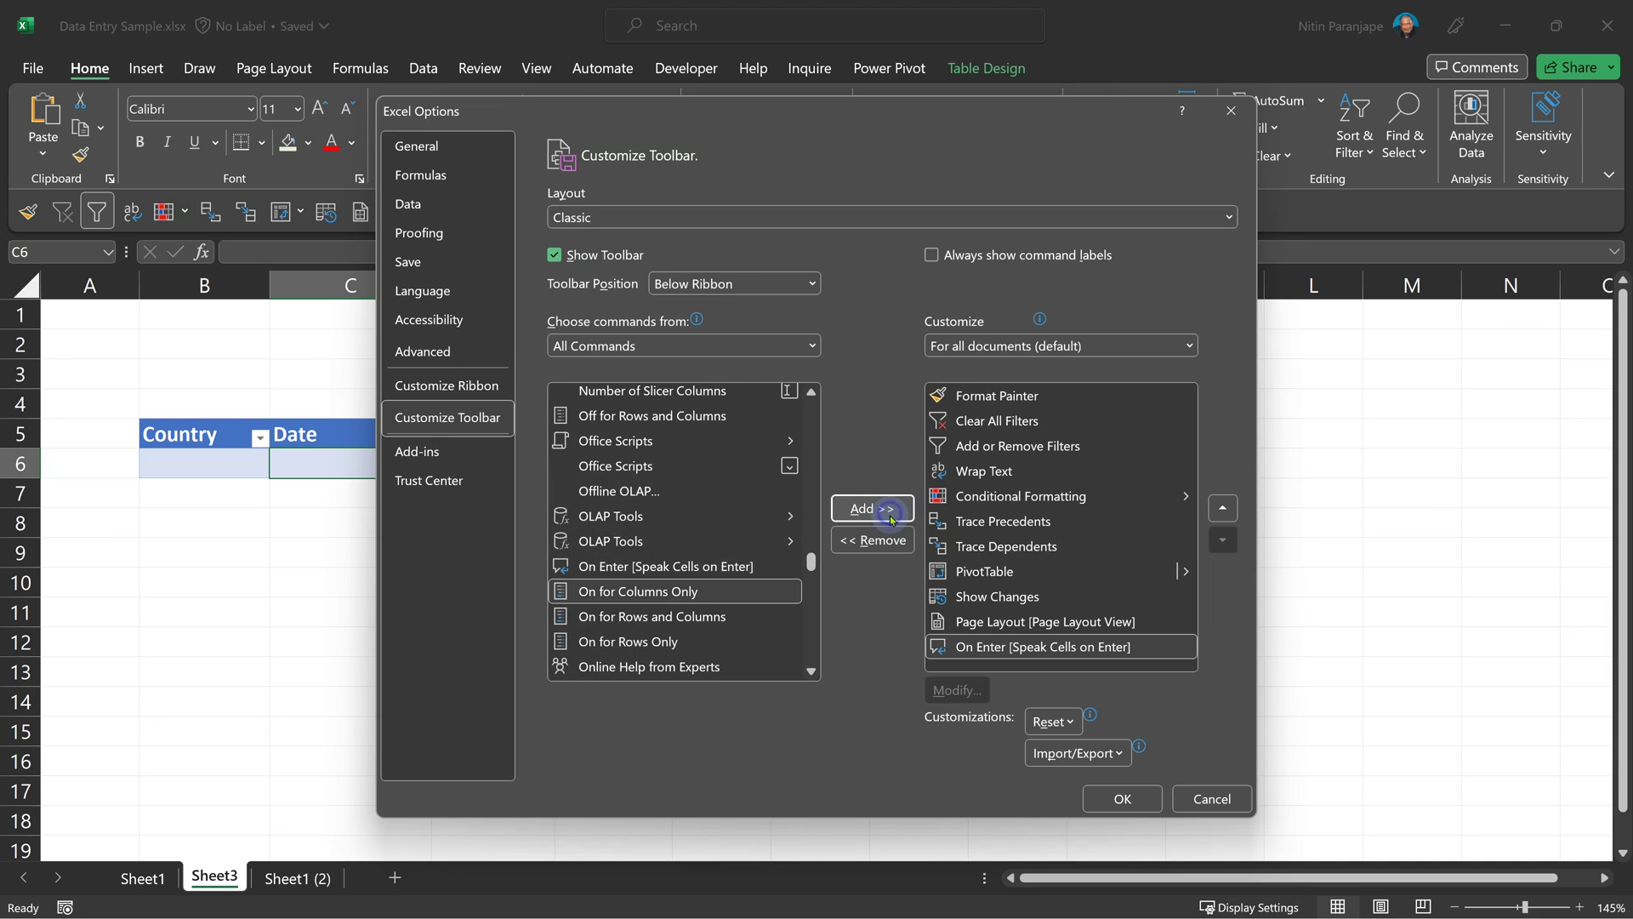
{"action": "left_click", "coordinate": [1109, 798]}
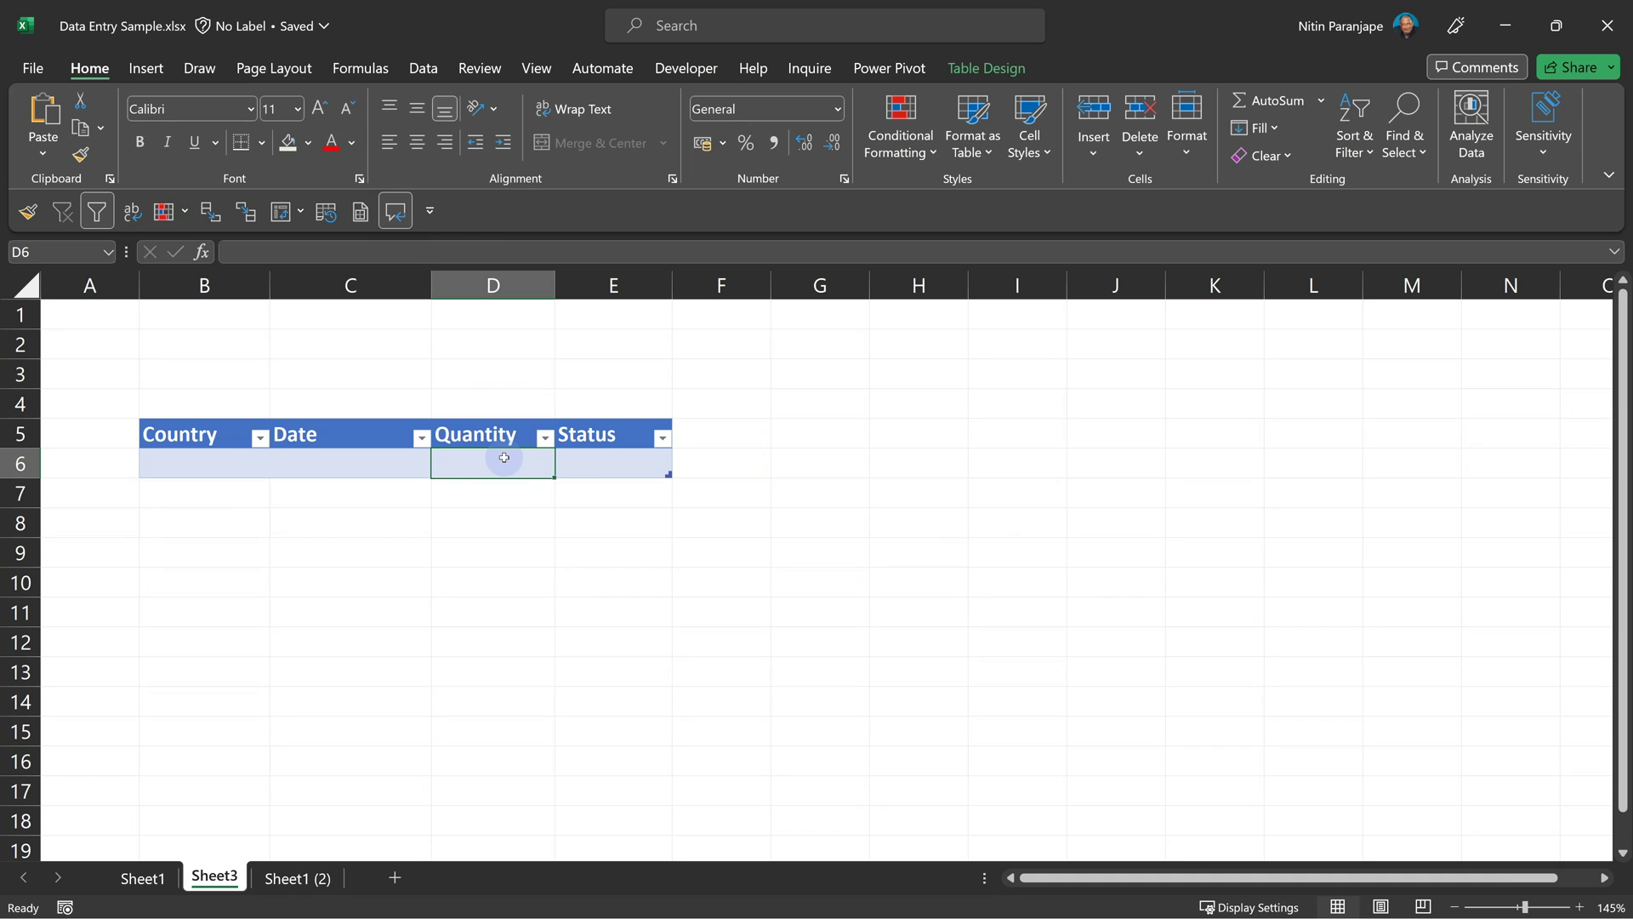
- Enter quantities 12, 45 and 51 down column D of the Sheet3 table
{"action": "type", "text": "12"}
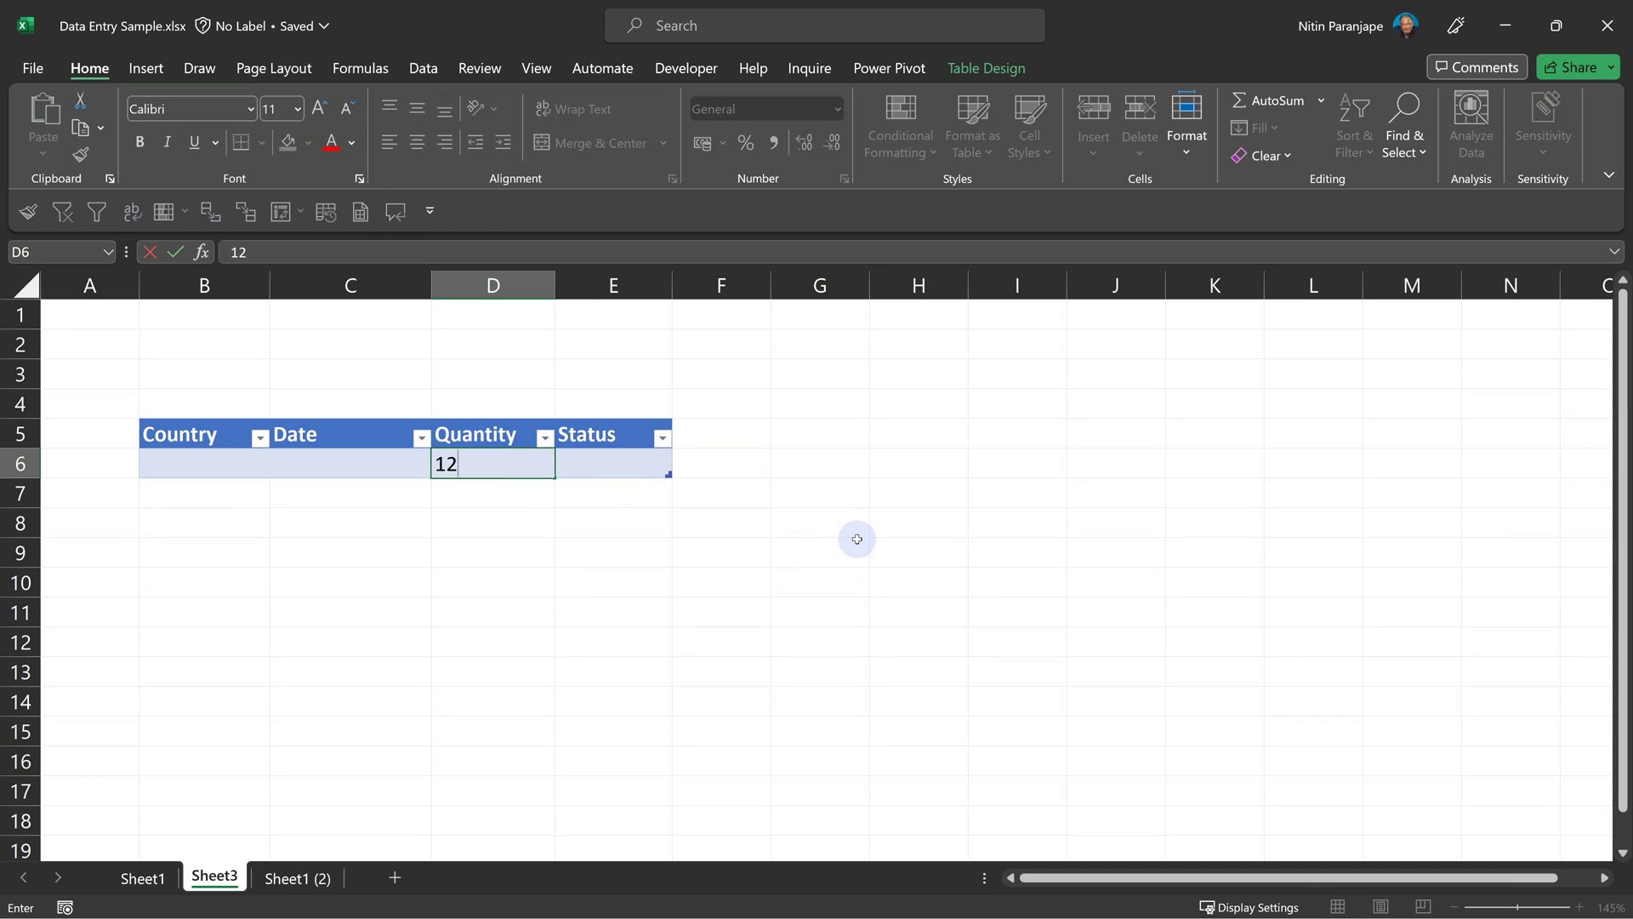
{"action": "key", "text": "Return"}
{"action": "type", "text": "45"}
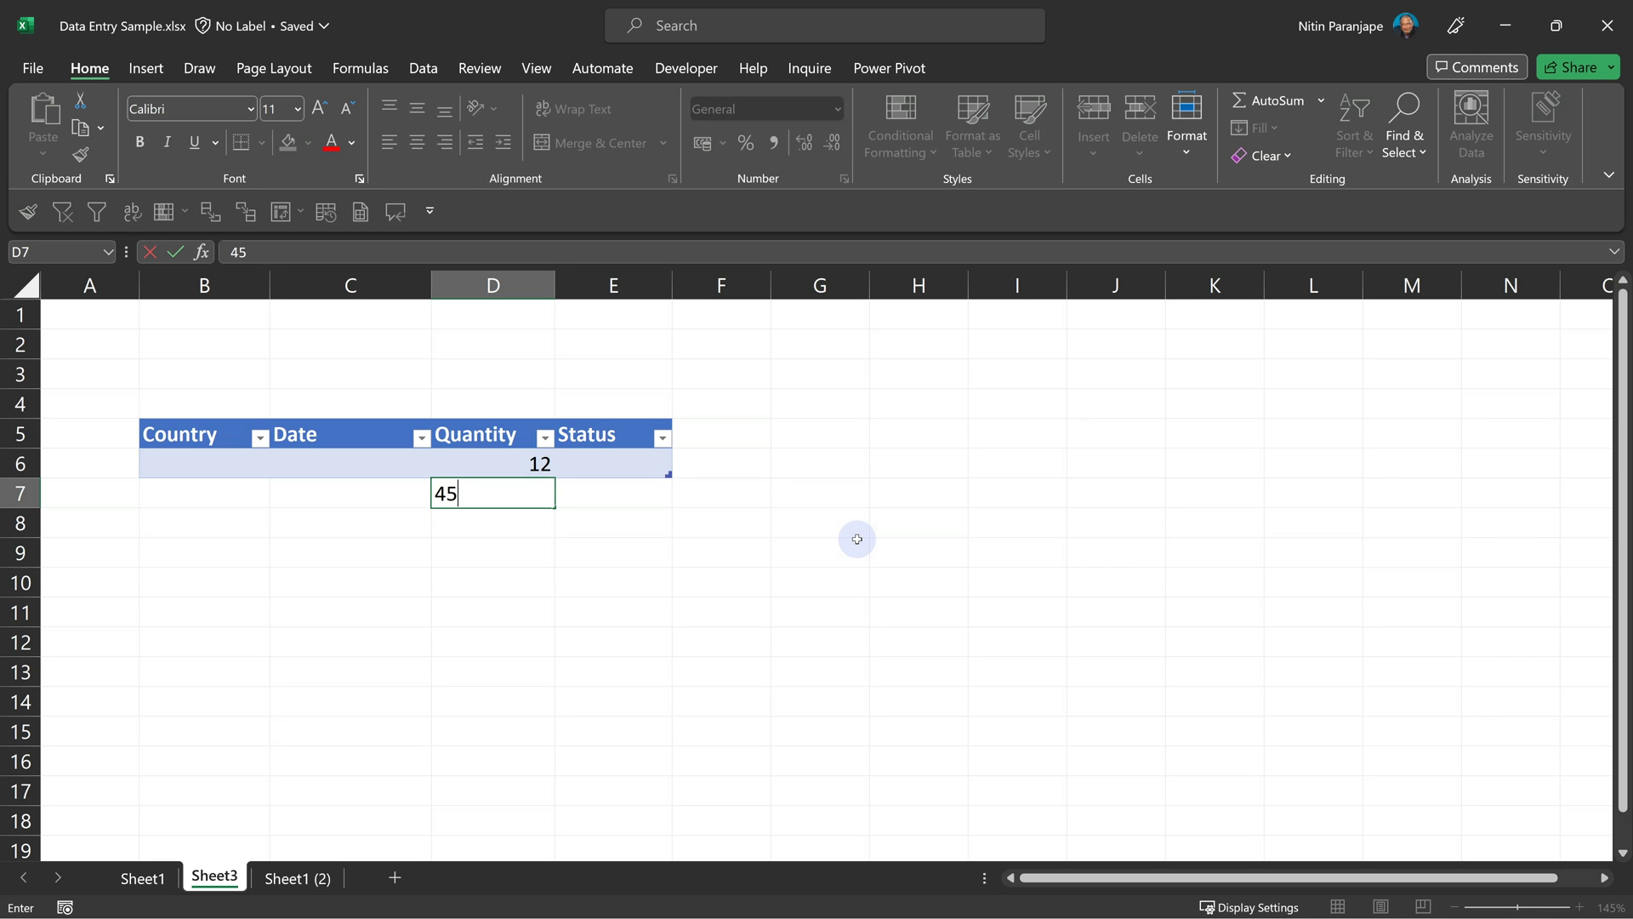
{"action": "key", "text": "Return"}
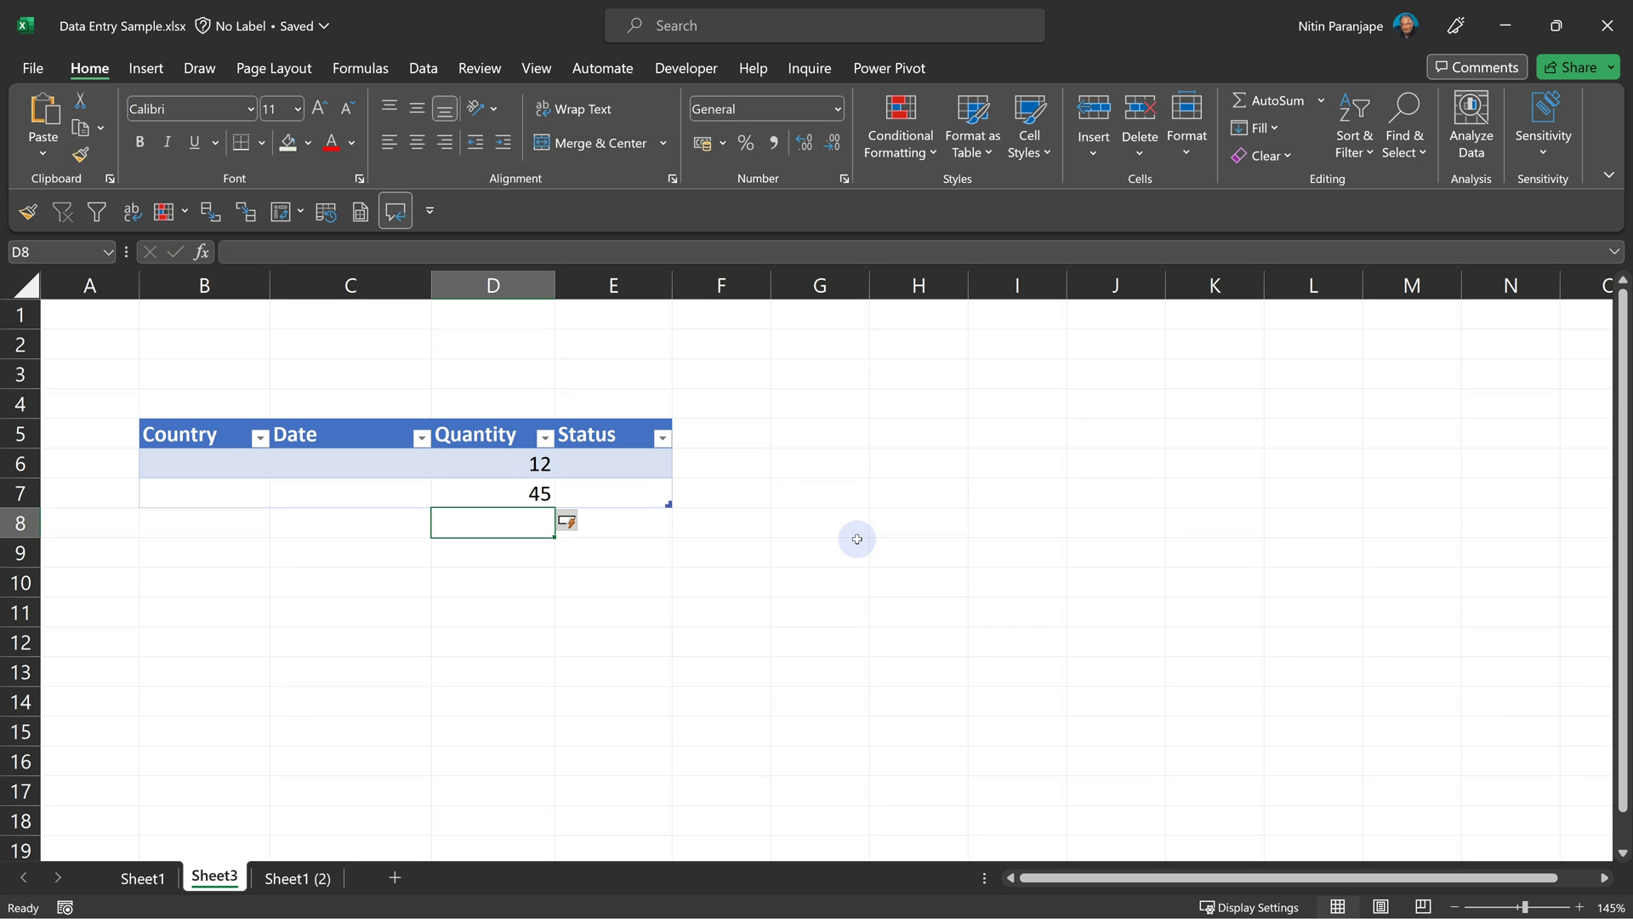
{"action": "type", "text": "51"}
{"action": "key", "text": "Return"}
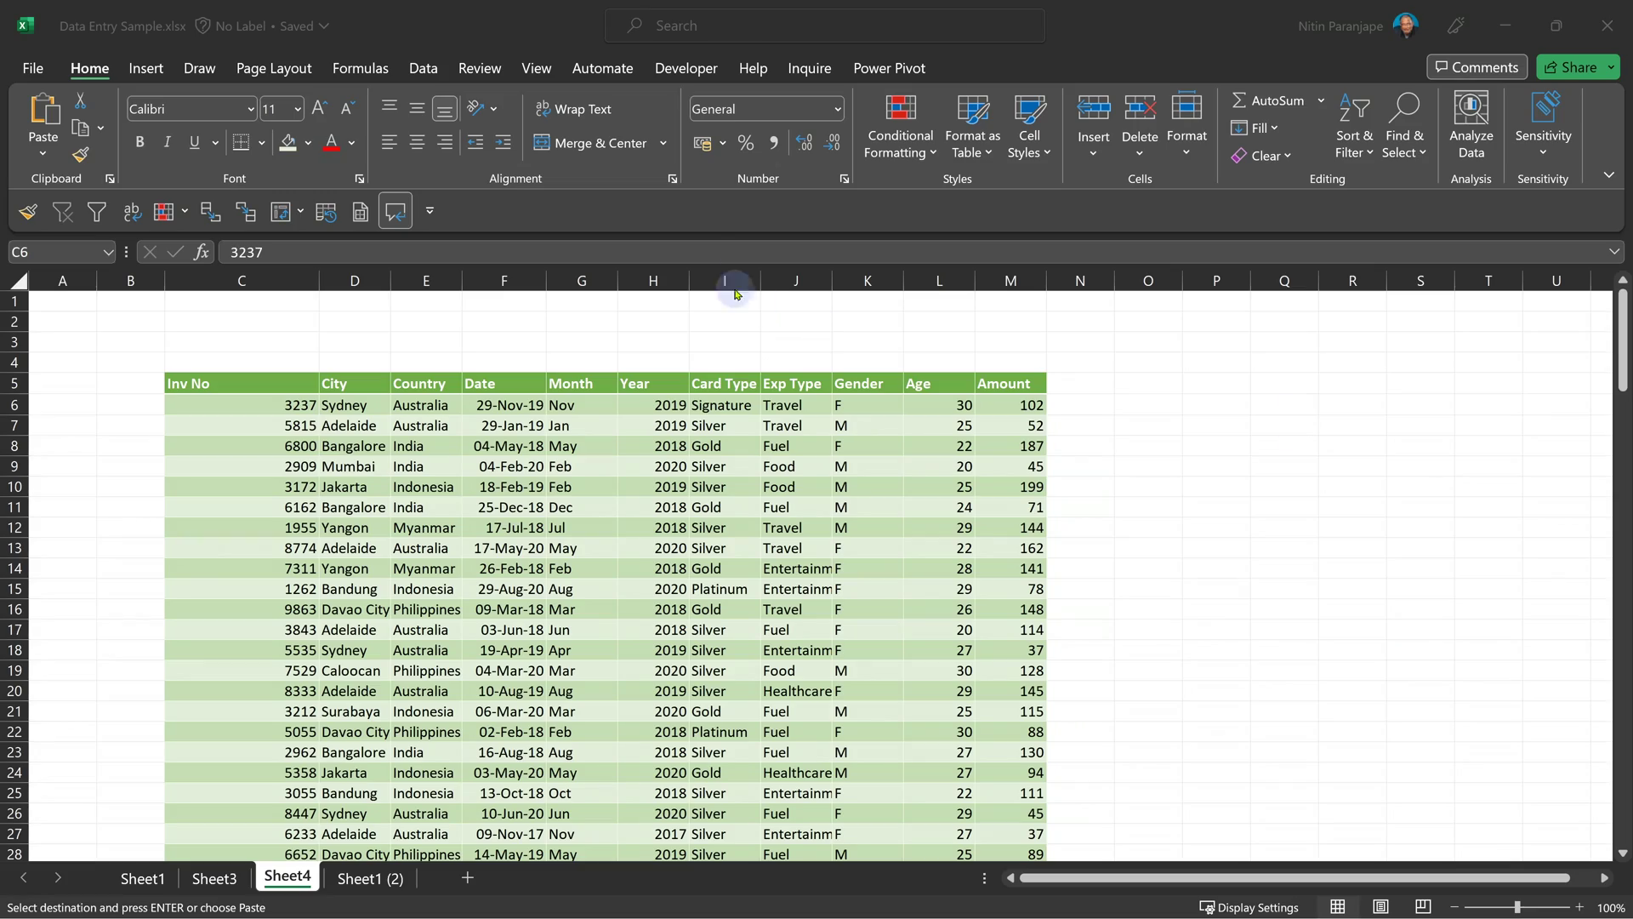
- Add the Speak Cells command from All Commands to the Quick Access Toolbar
{"action": "right_click", "coordinate": [527, 105]}
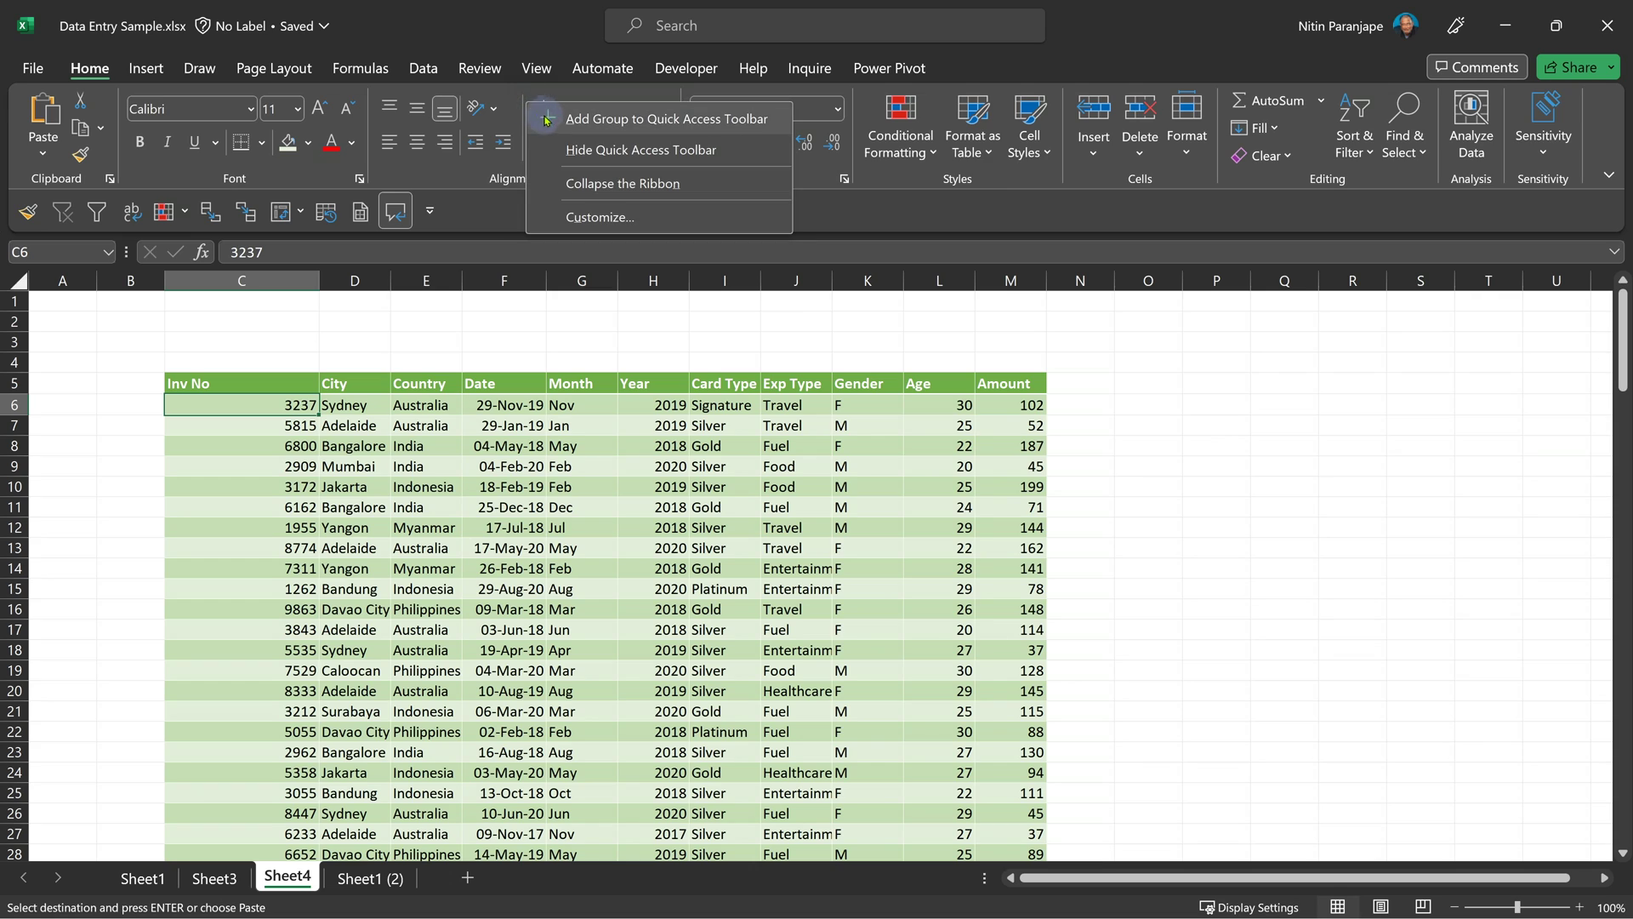
{"action": "left_click", "coordinate": [587, 208]}
{"action": "left_click", "coordinate": [445, 417]}
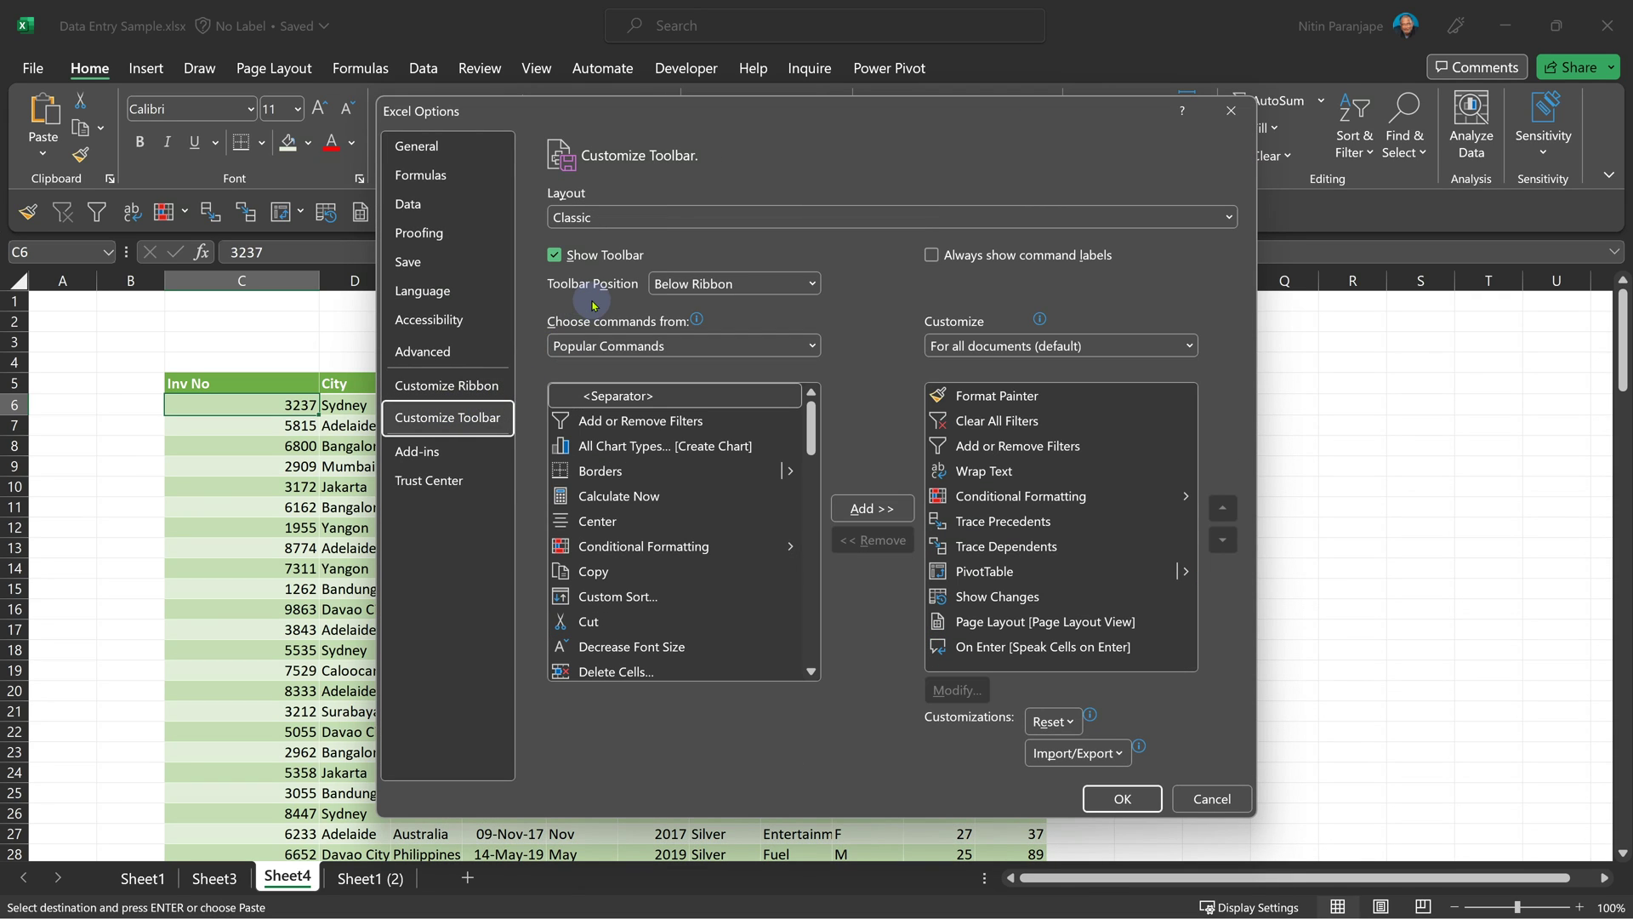
{"action": "left_click", "coordinate": [598, 347]}
{"action": "left_click", "coordinate": [600, 361]}
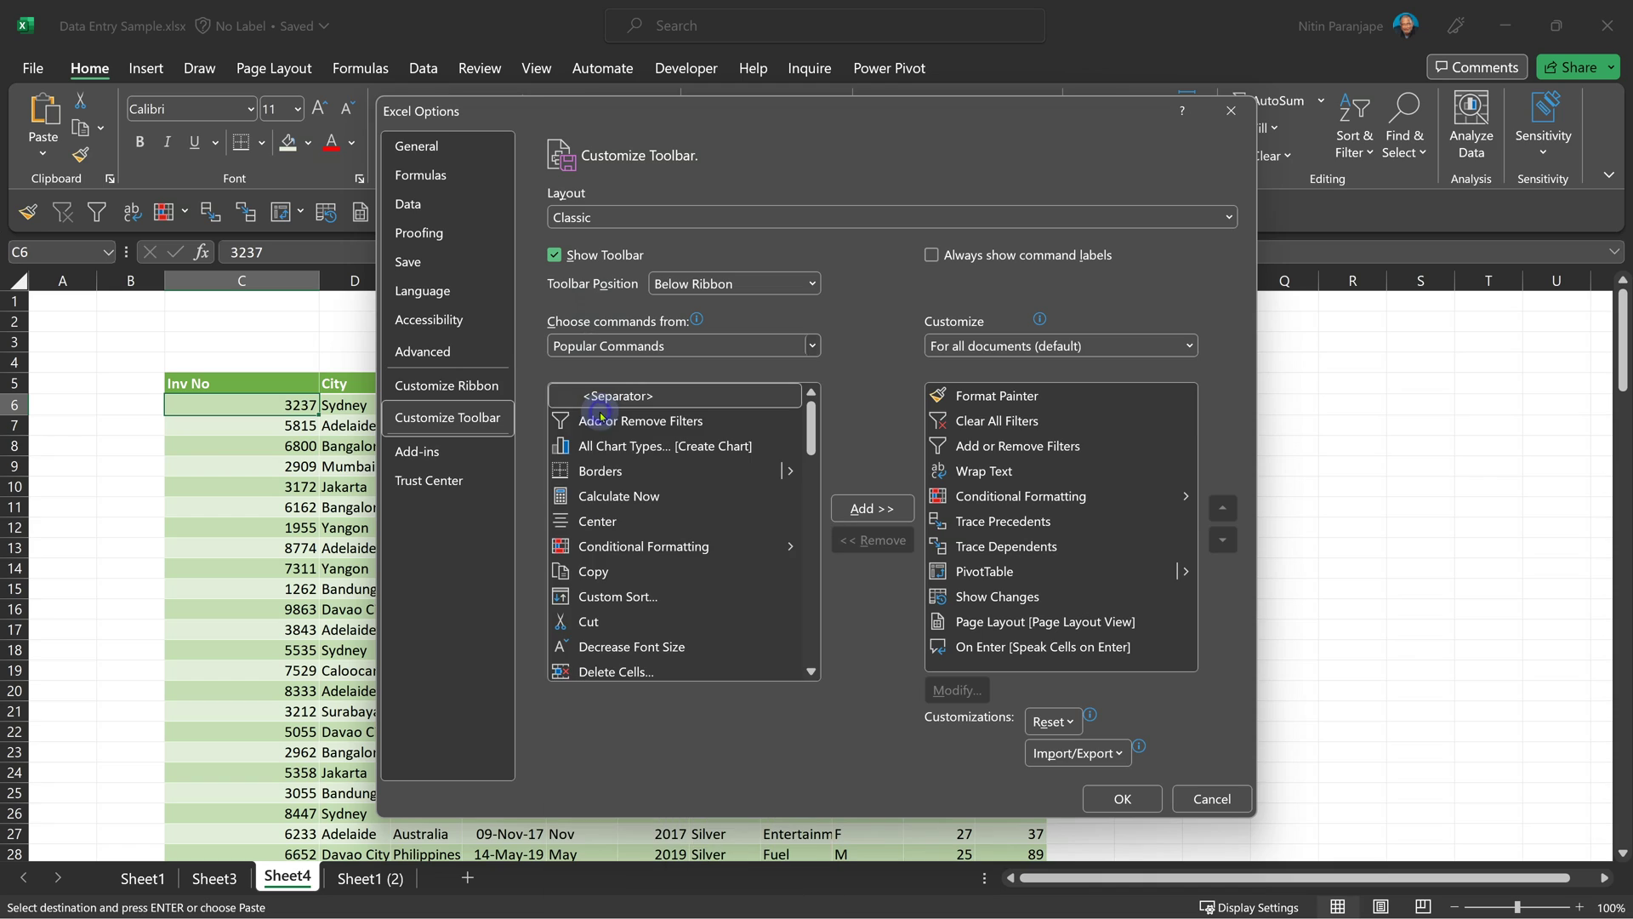
{"action": "key", "text": "Down"}
{"action": "key", "text": "Down"}
{"action": "key", "text": "Tab"}
{"action": "key", "text": "s"}
{"action": "key", "text": "p"}
{"action": "key", "text": "e"}
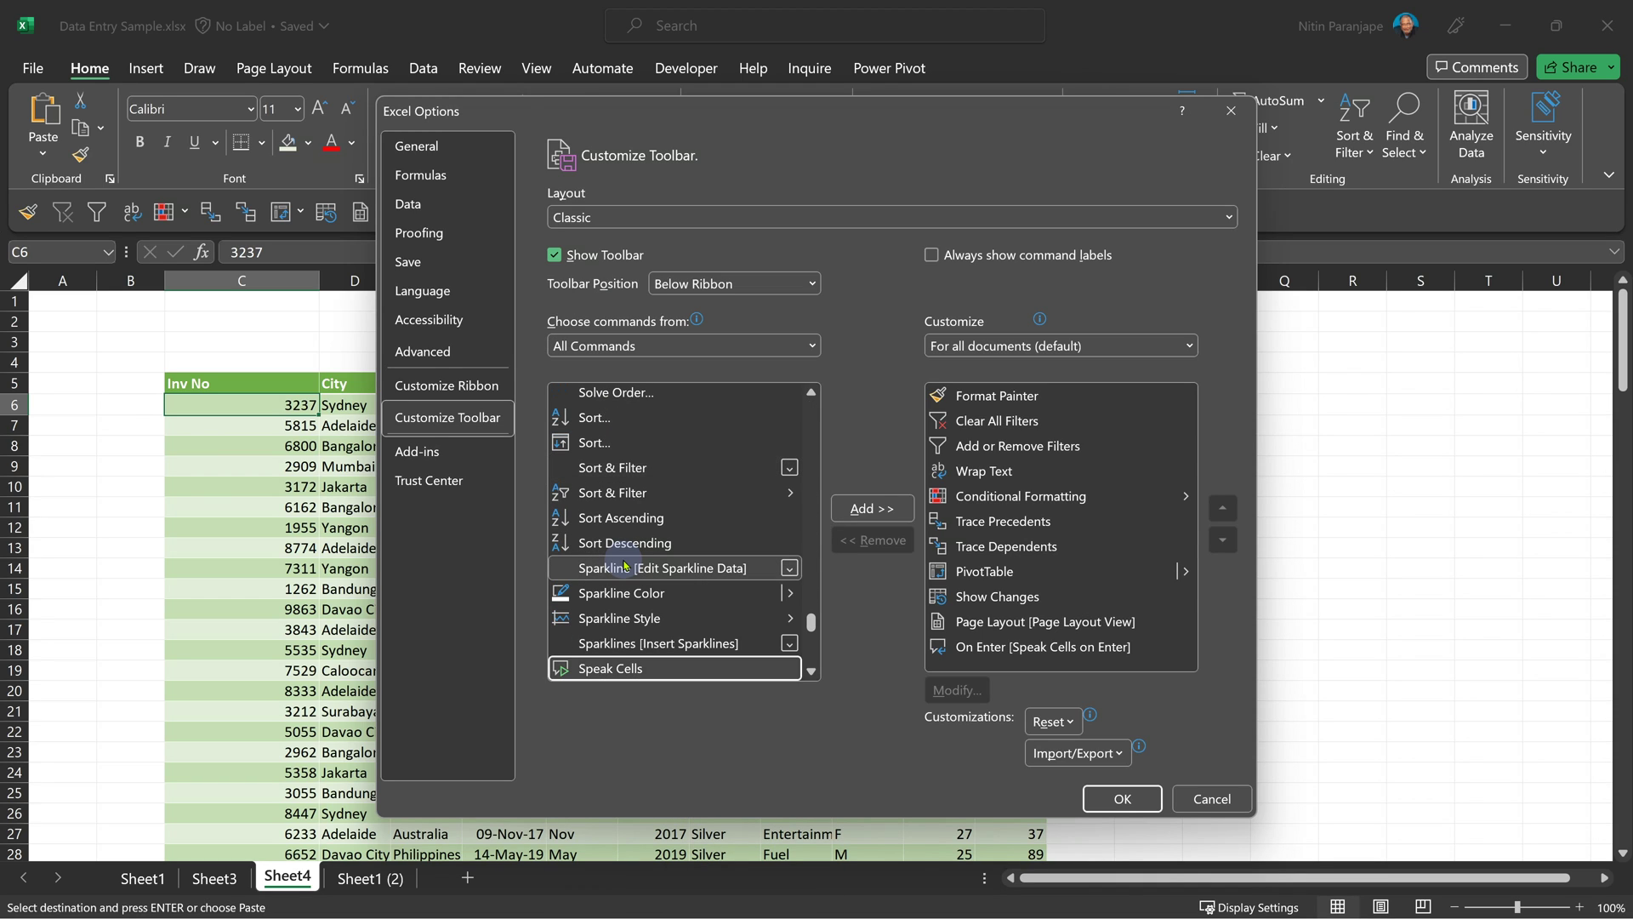
{"action": "left_click", "coordinate": [868, 521]}
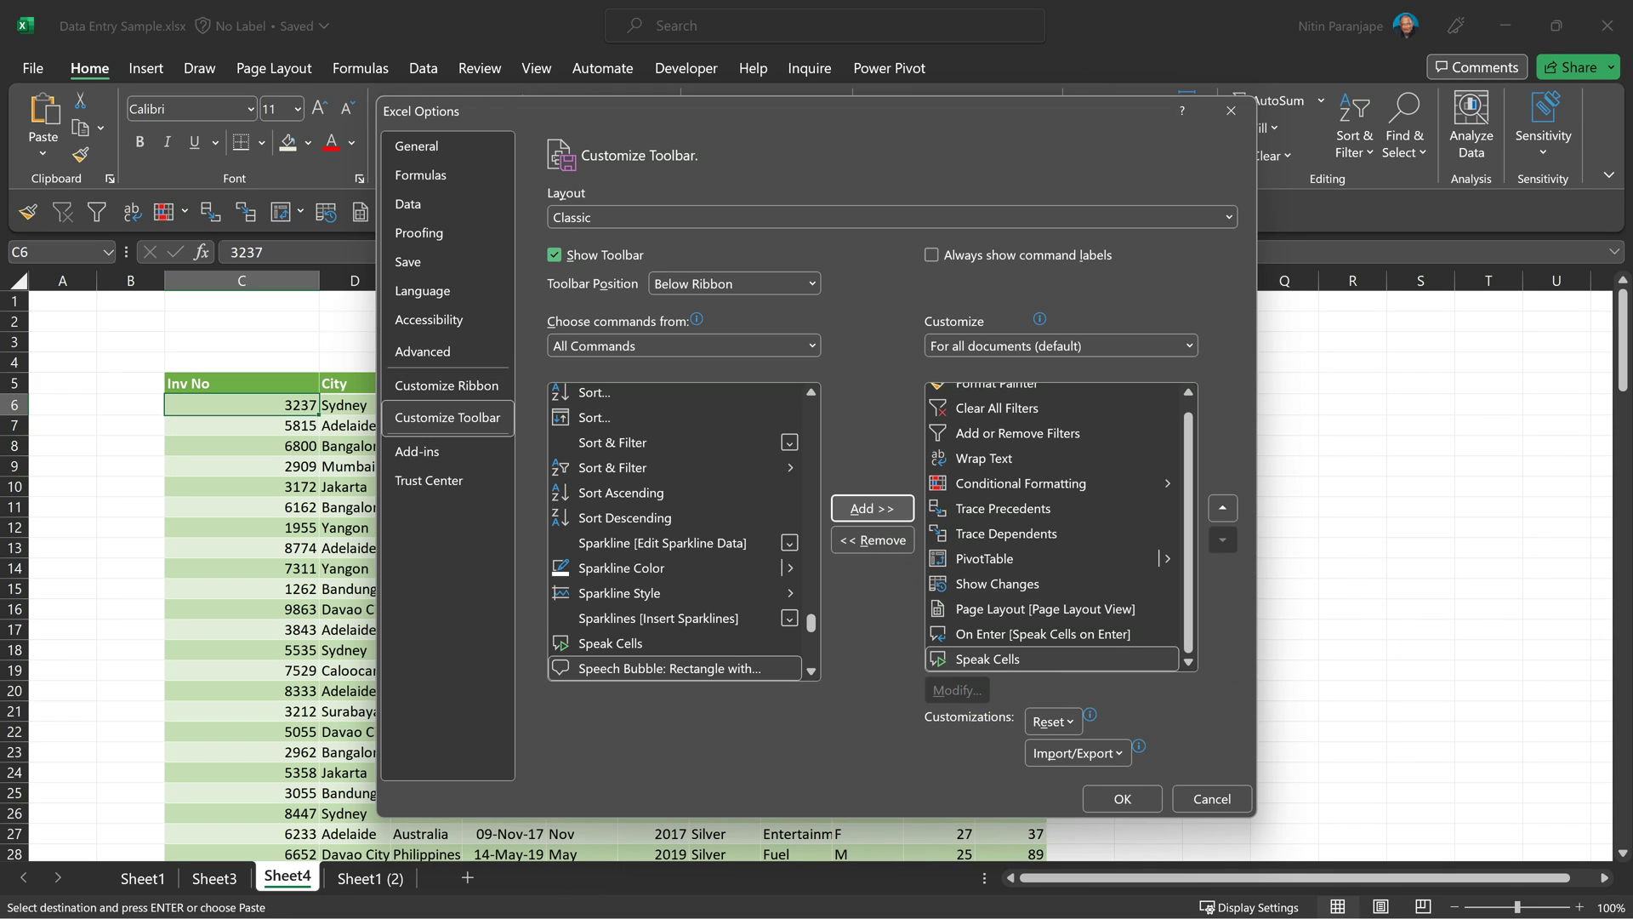
- Add Speak Cells By Columns, By Rows and Stop Speaking to the toolbar and apply
{"action": "left_click", "coordinate": [657, 579]}
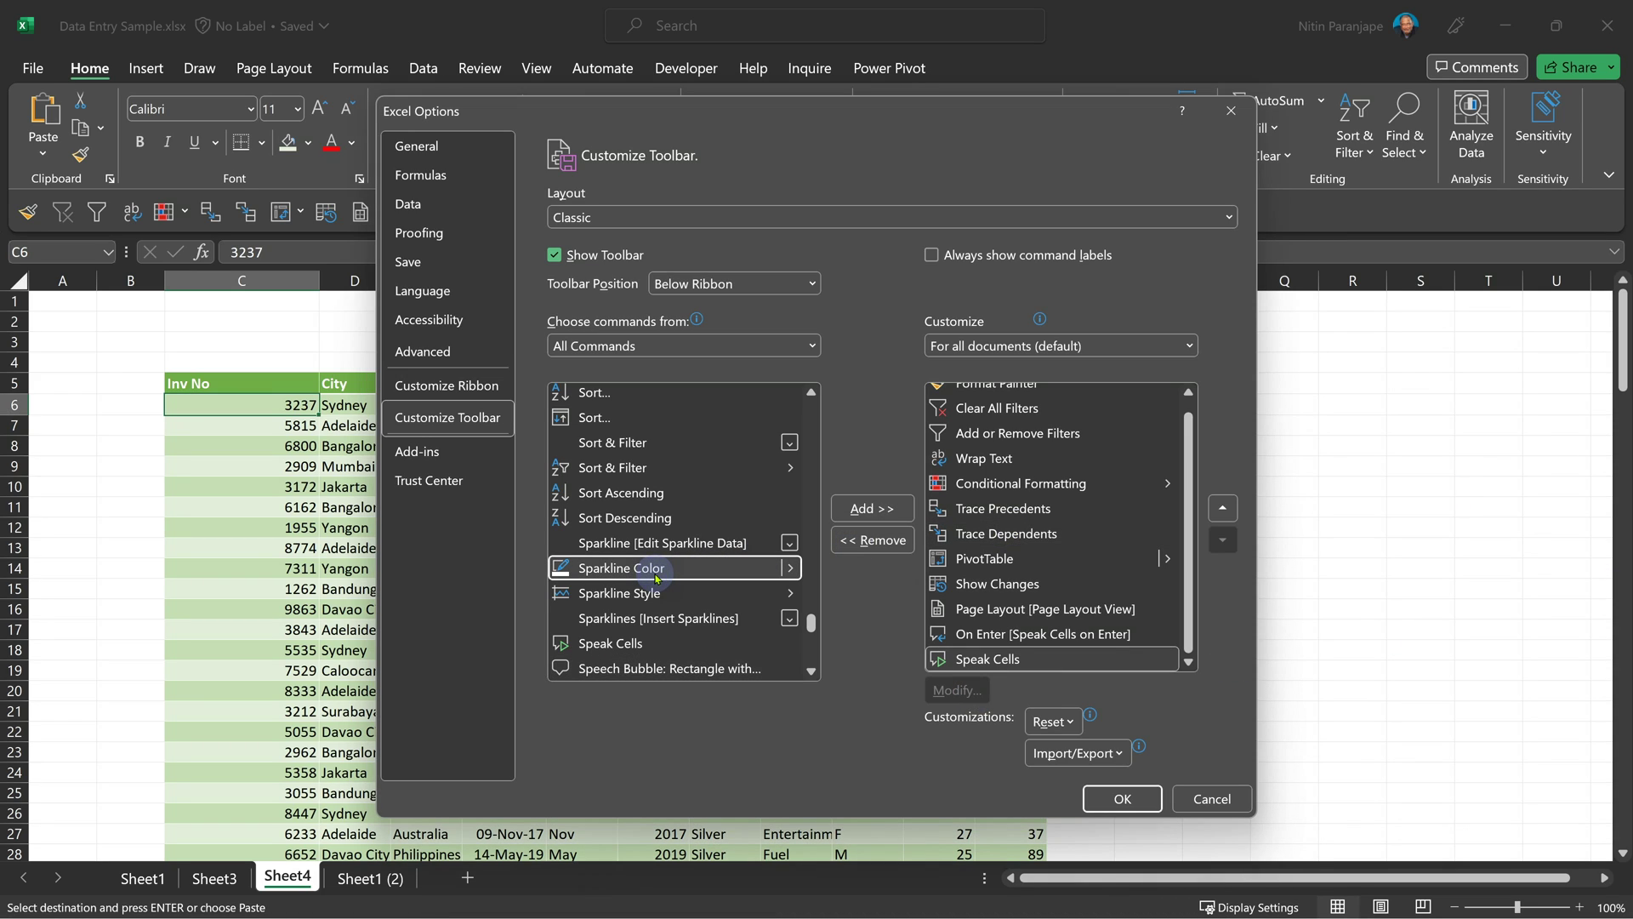
{"action": "key", "text": "b"}
{"action": "key", "text": "y"}
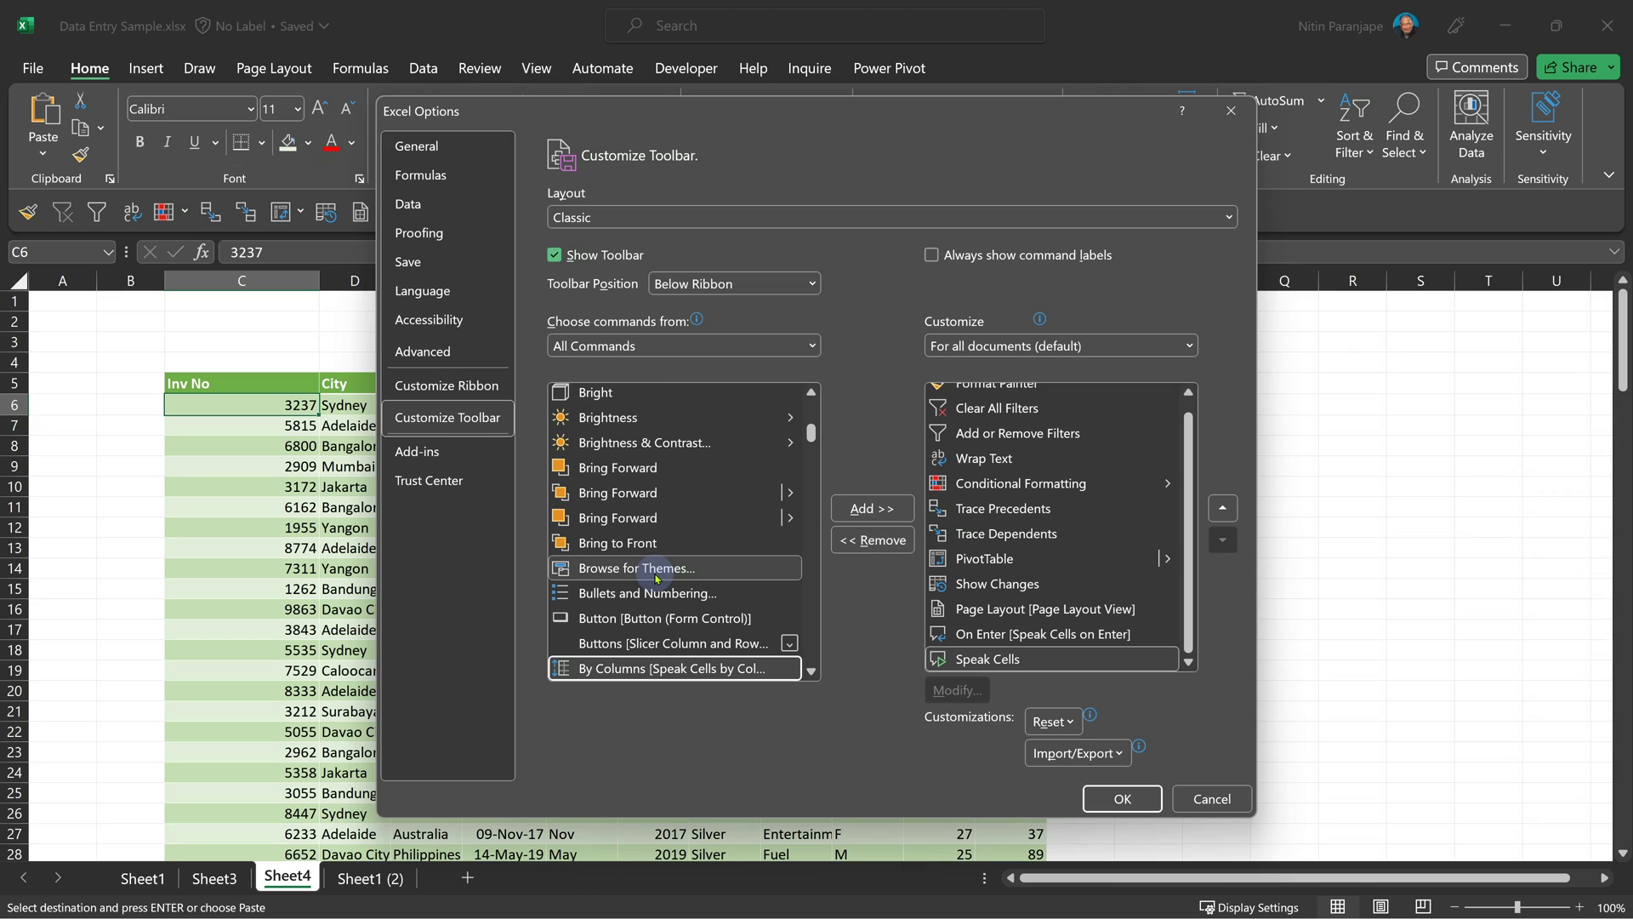
{"action": "scroll", "coordinate": [655, 575], "scroll_direction": "down", "scroll_amount": 2}
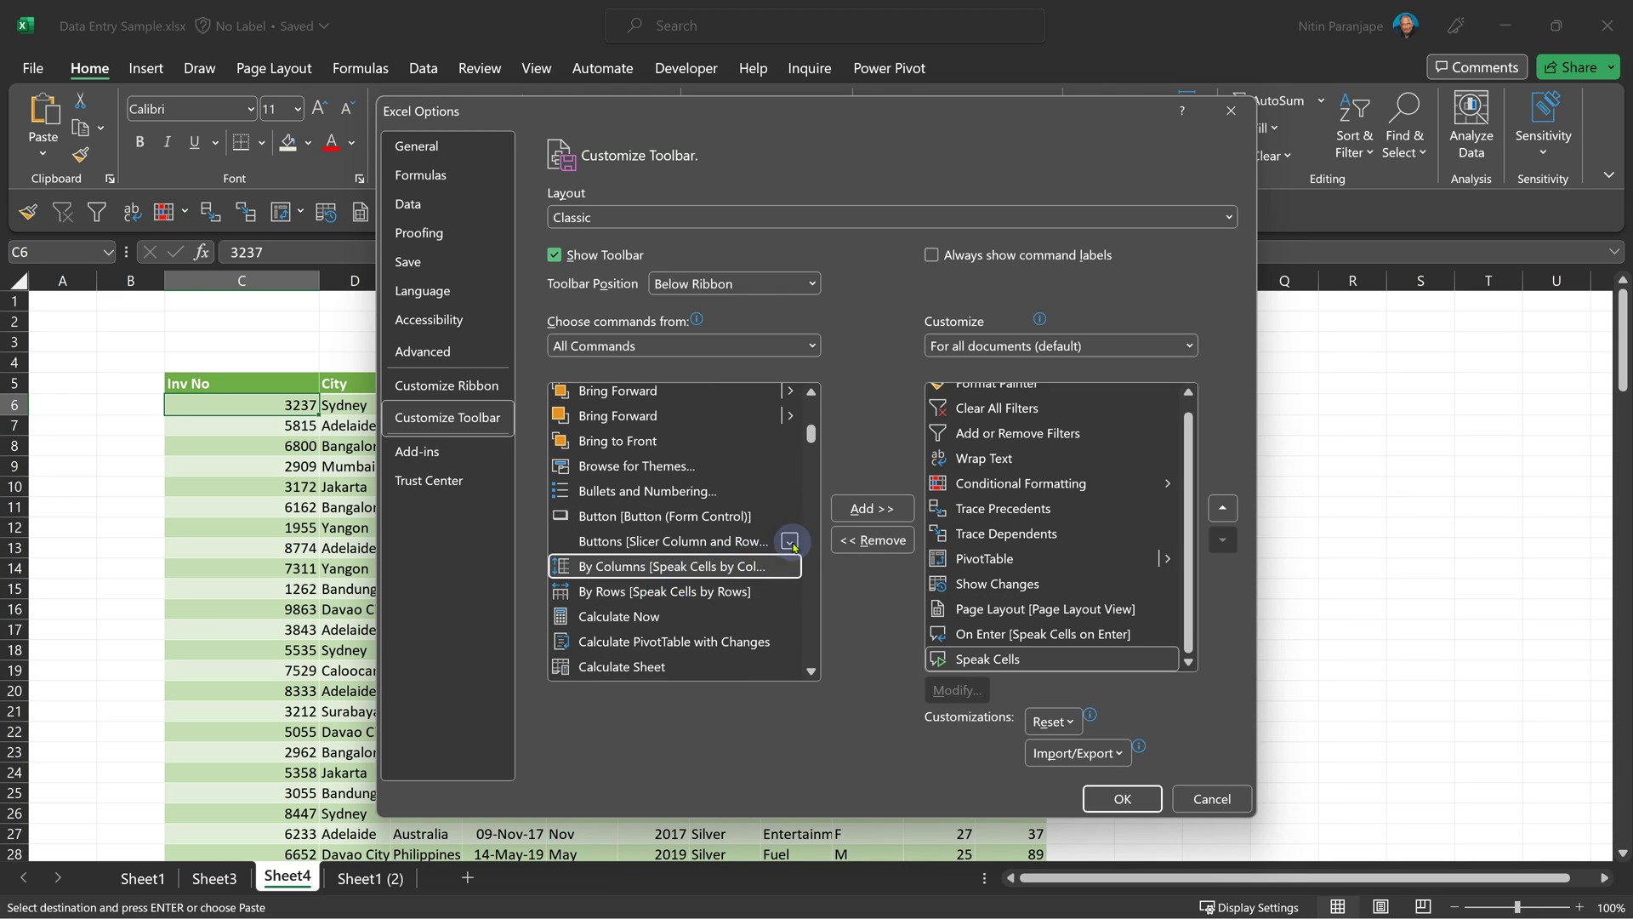
{"action": "left_click", "coordinate": [864, 507]}
{"action": "left_click", "coordinate": [696, 592]}
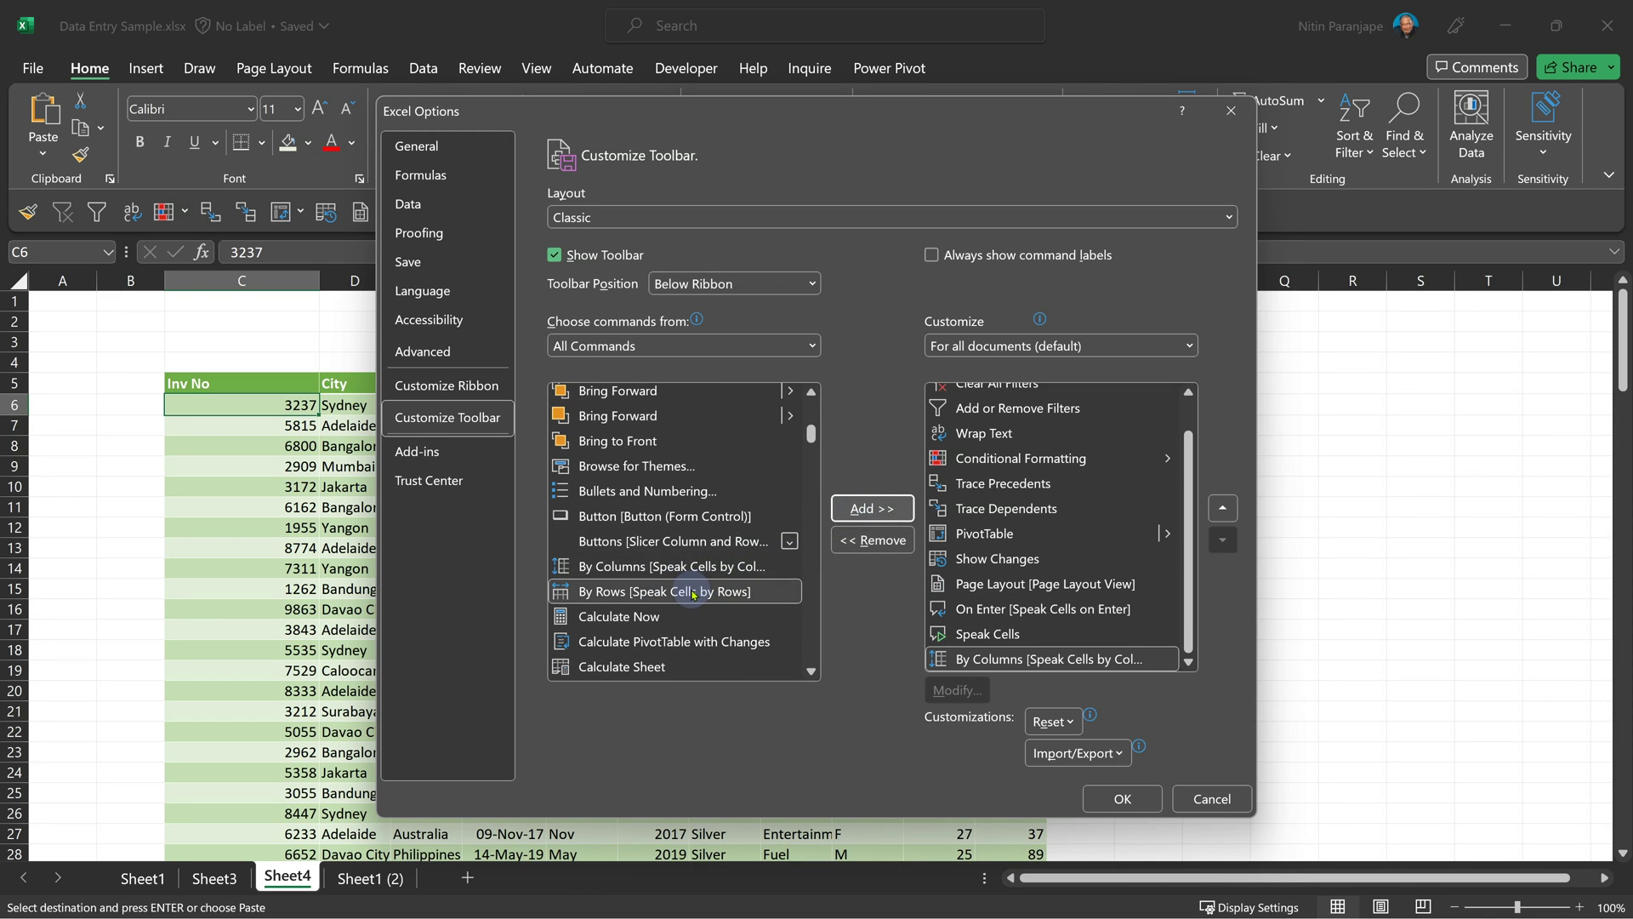
{"action": "left_click", "coordinate": [888, 504]}
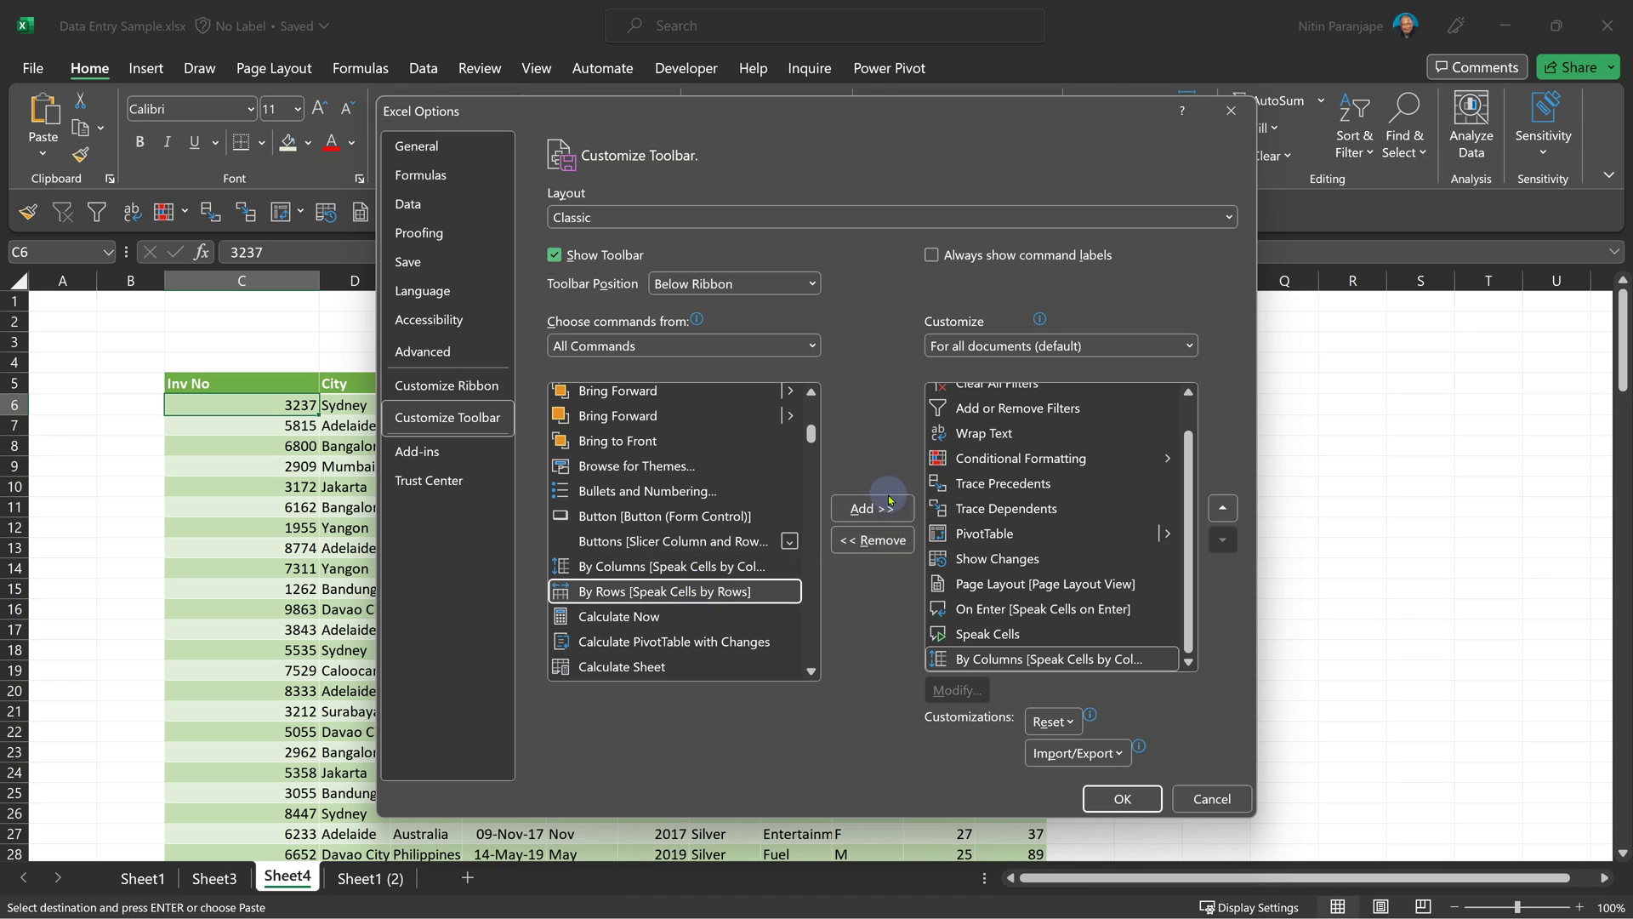
{"action": "scroll", "coordinate": [672, 545], "scroll_direction": "down", "scroll_amount": 20}
{"action": "left_click", "coordinate": [630, 515]}
{"action": "left_click", "coordinate": [689, 540]}
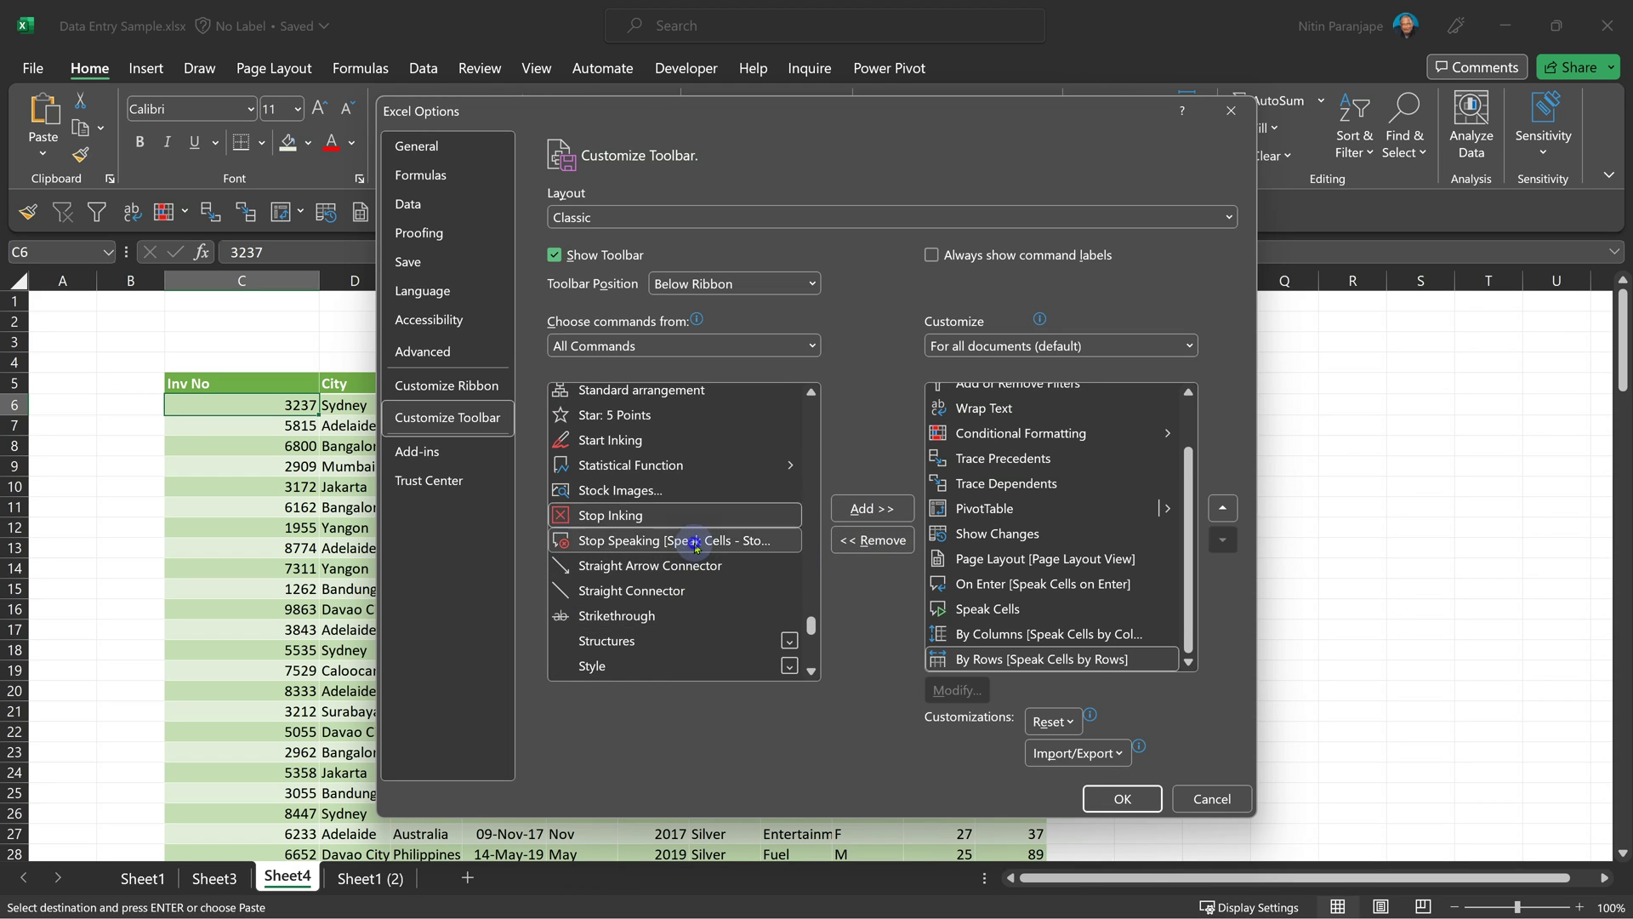
{"action": "left_click", "coordinate": [866, 513]}
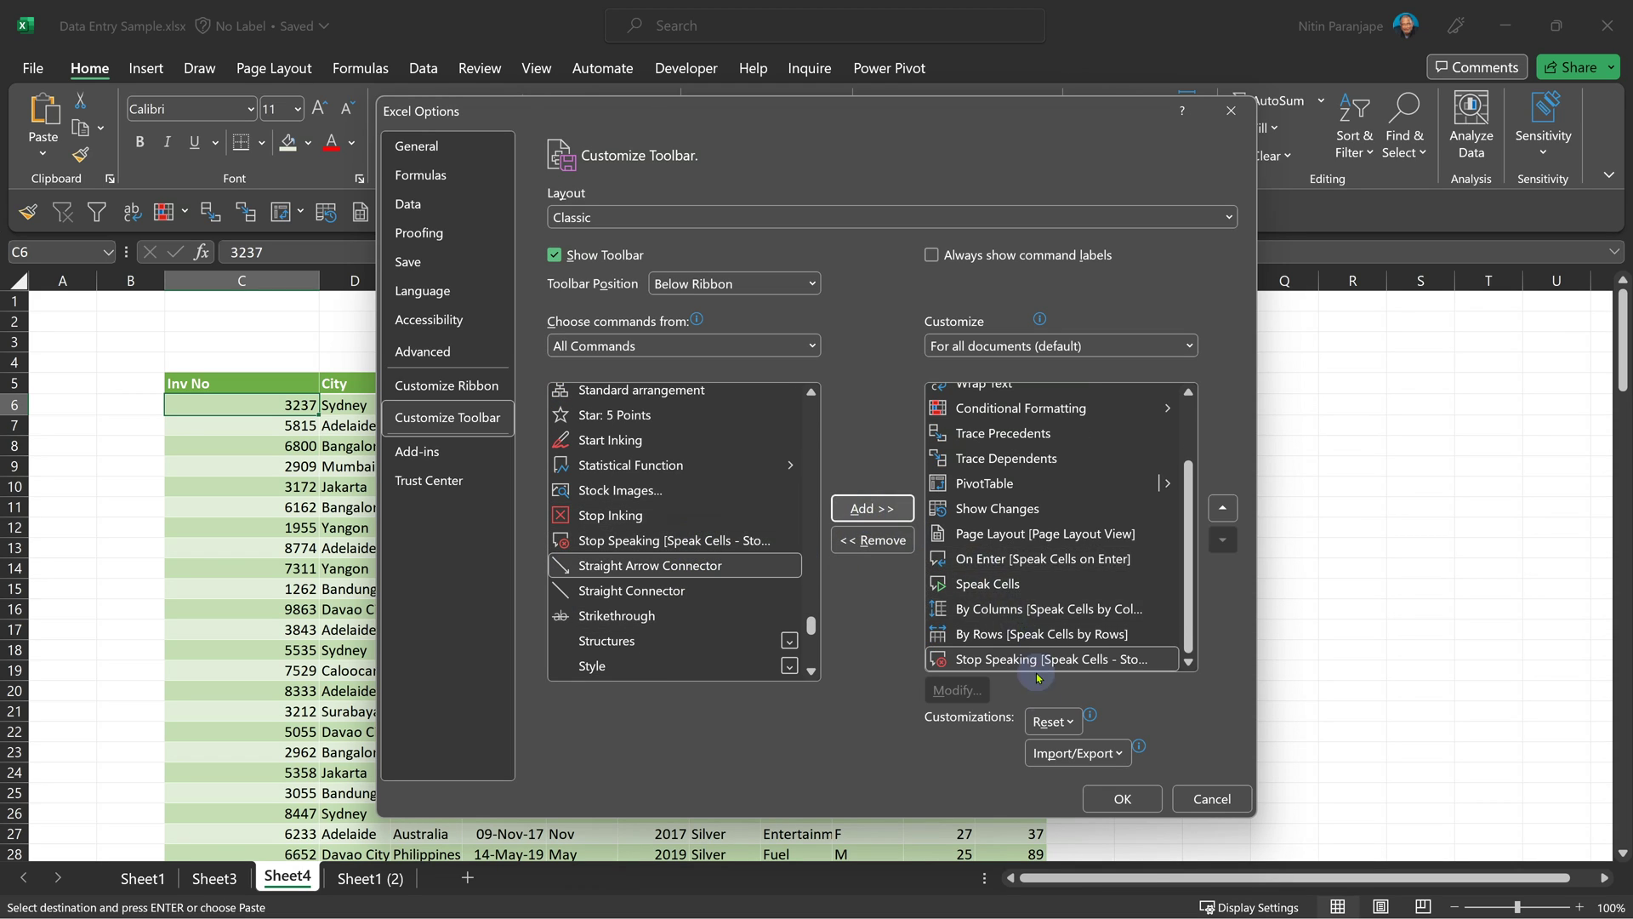
{"action": "left_click", "coordinate": [1103, 799]}
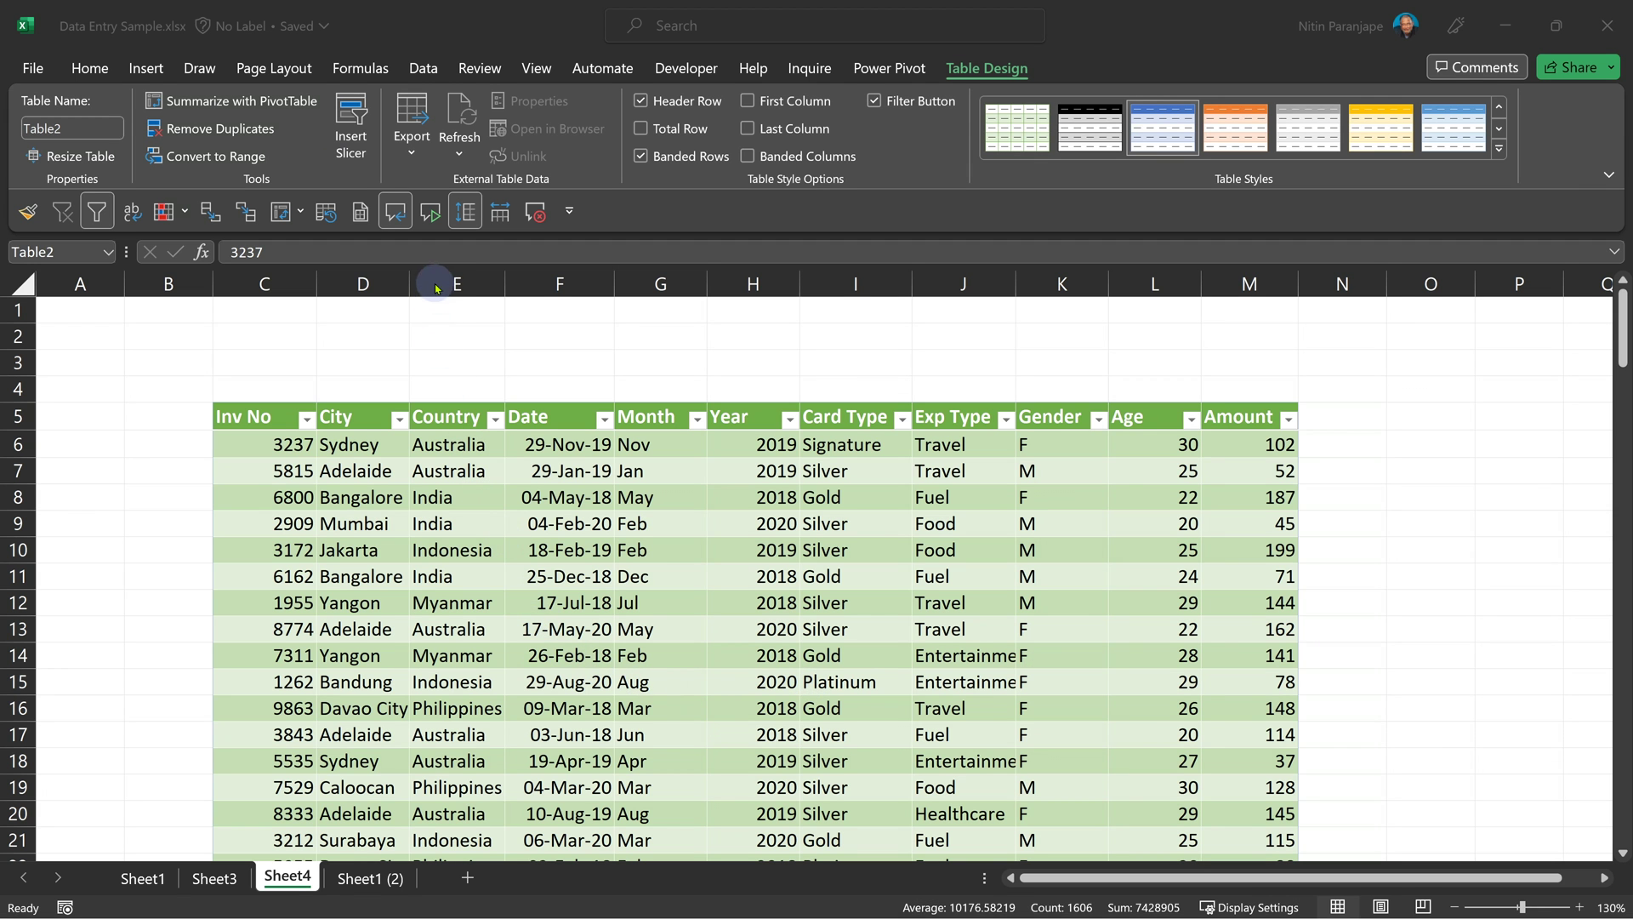
- Have Excel read the table's cells aloud across the row: Sydney, Signature, Travel and Age
{"action": "left_click", "coordinate": [500, 218]}
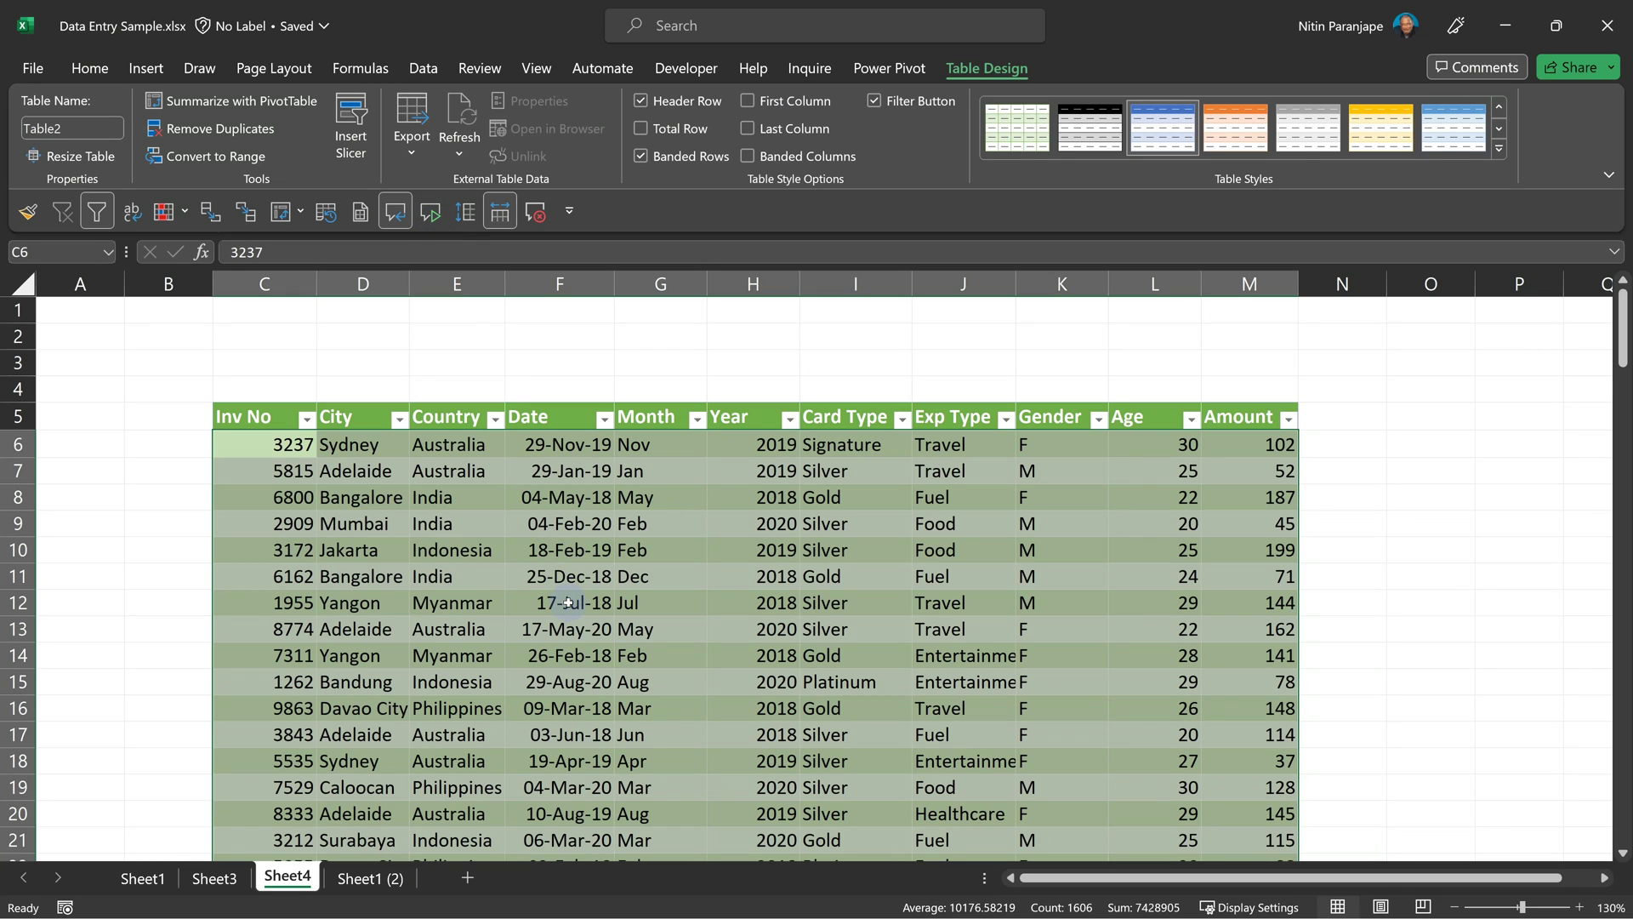
{"action": "key", "text": "Tab"}
{"action": "key", "text": "Tab"}
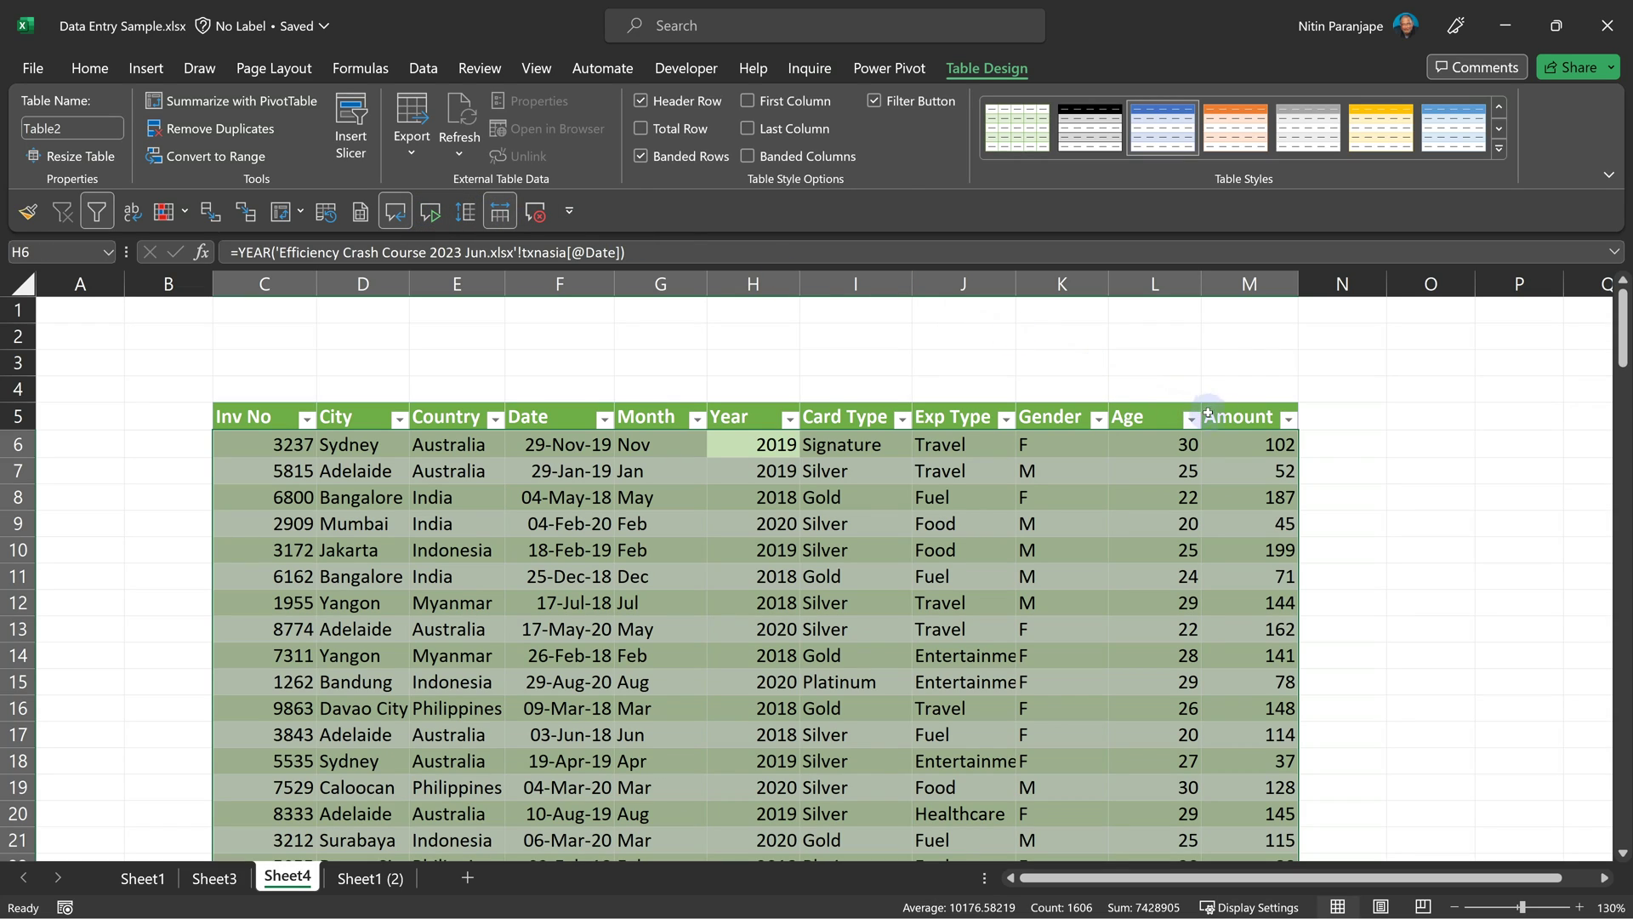
{"action": "key", "text": "Tab"}
{"action": "key", "text": "Tab"}
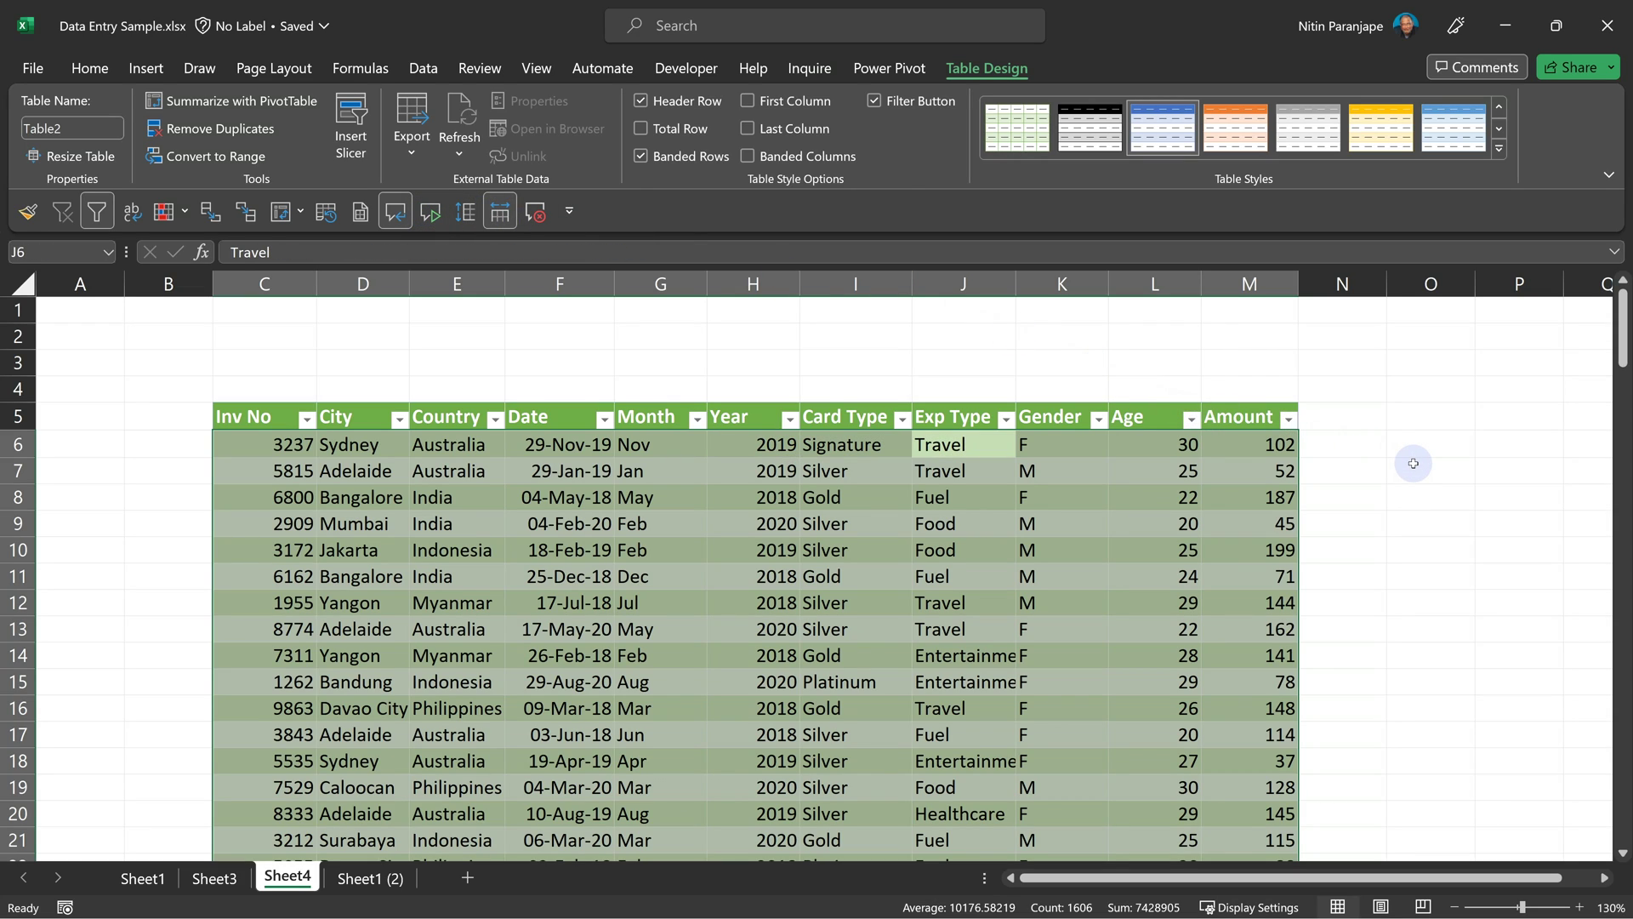
{"action": "key", "text": "Tab"}
{"action": "key", "text": "Tab"}
{"action": "key", "text": "Tab"}
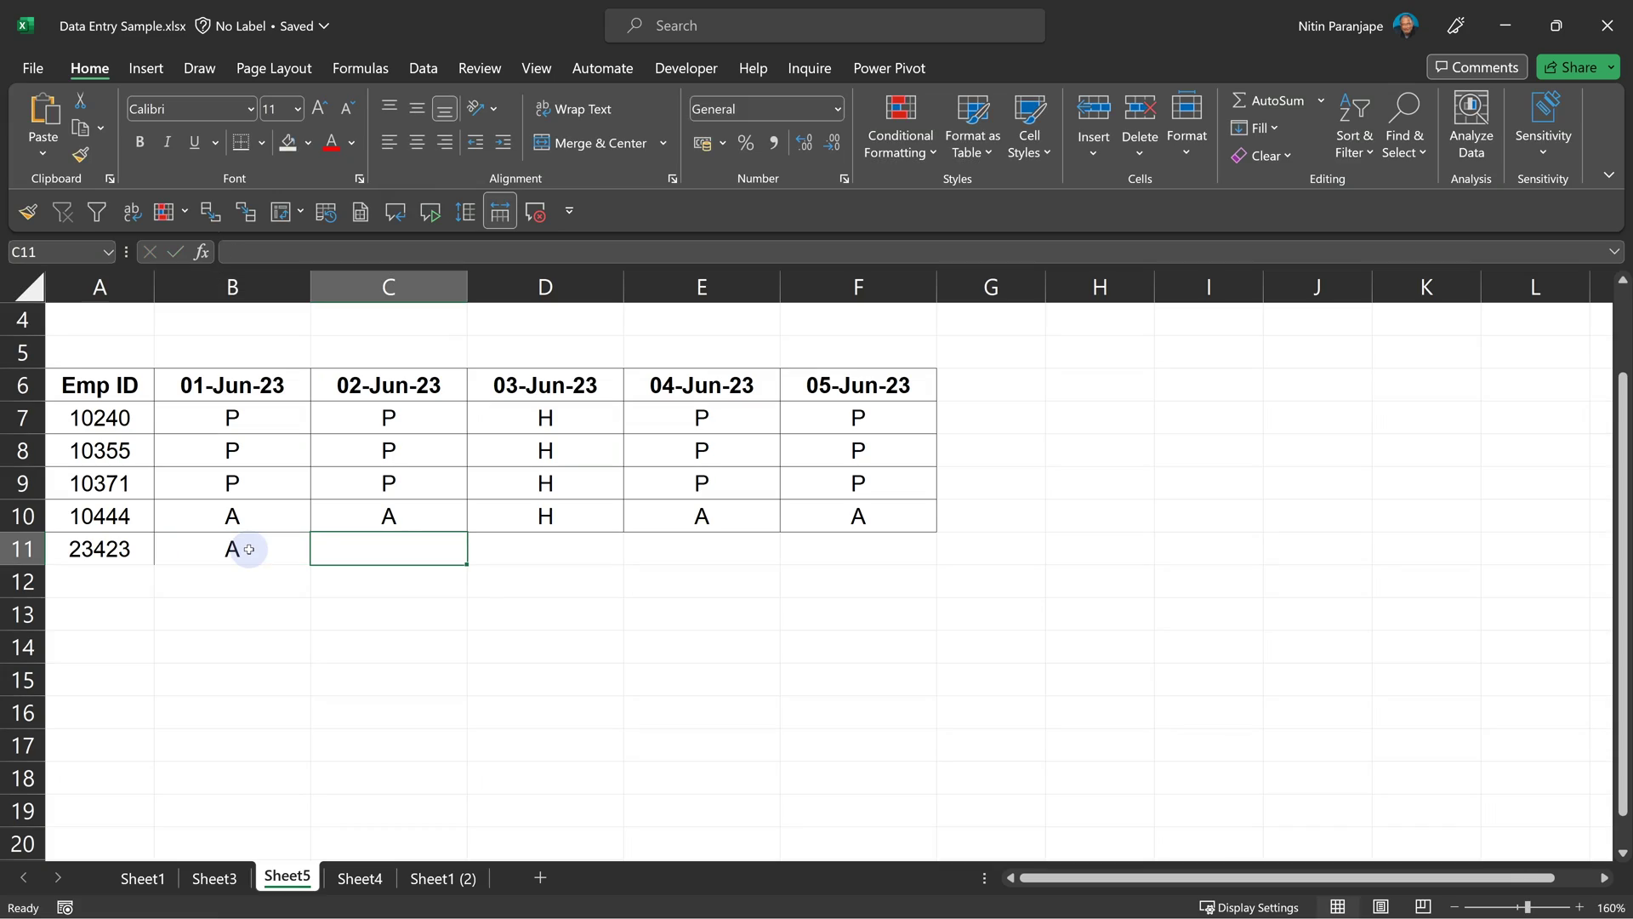
- Fill the remaining row 11 attendance cells with P
{"action": "key", "text": "Caps_Lock"}
{"action": "type", "text": "P"}
{"action": "key", "text": "Tab"}
{"action": "type", "text": "P"}
{"action": "key", "text": "Tab"}
{"action": "type", "text": "P"}
{"action": "key", "text": "Tab"}
{"action": "type", "text": "P"}
{"action": "key", "text": "Return"}
- Turn the attendance grid into a table and apply a style keeping existing formatting
{"action": "key", "text": "ctrl+a"}
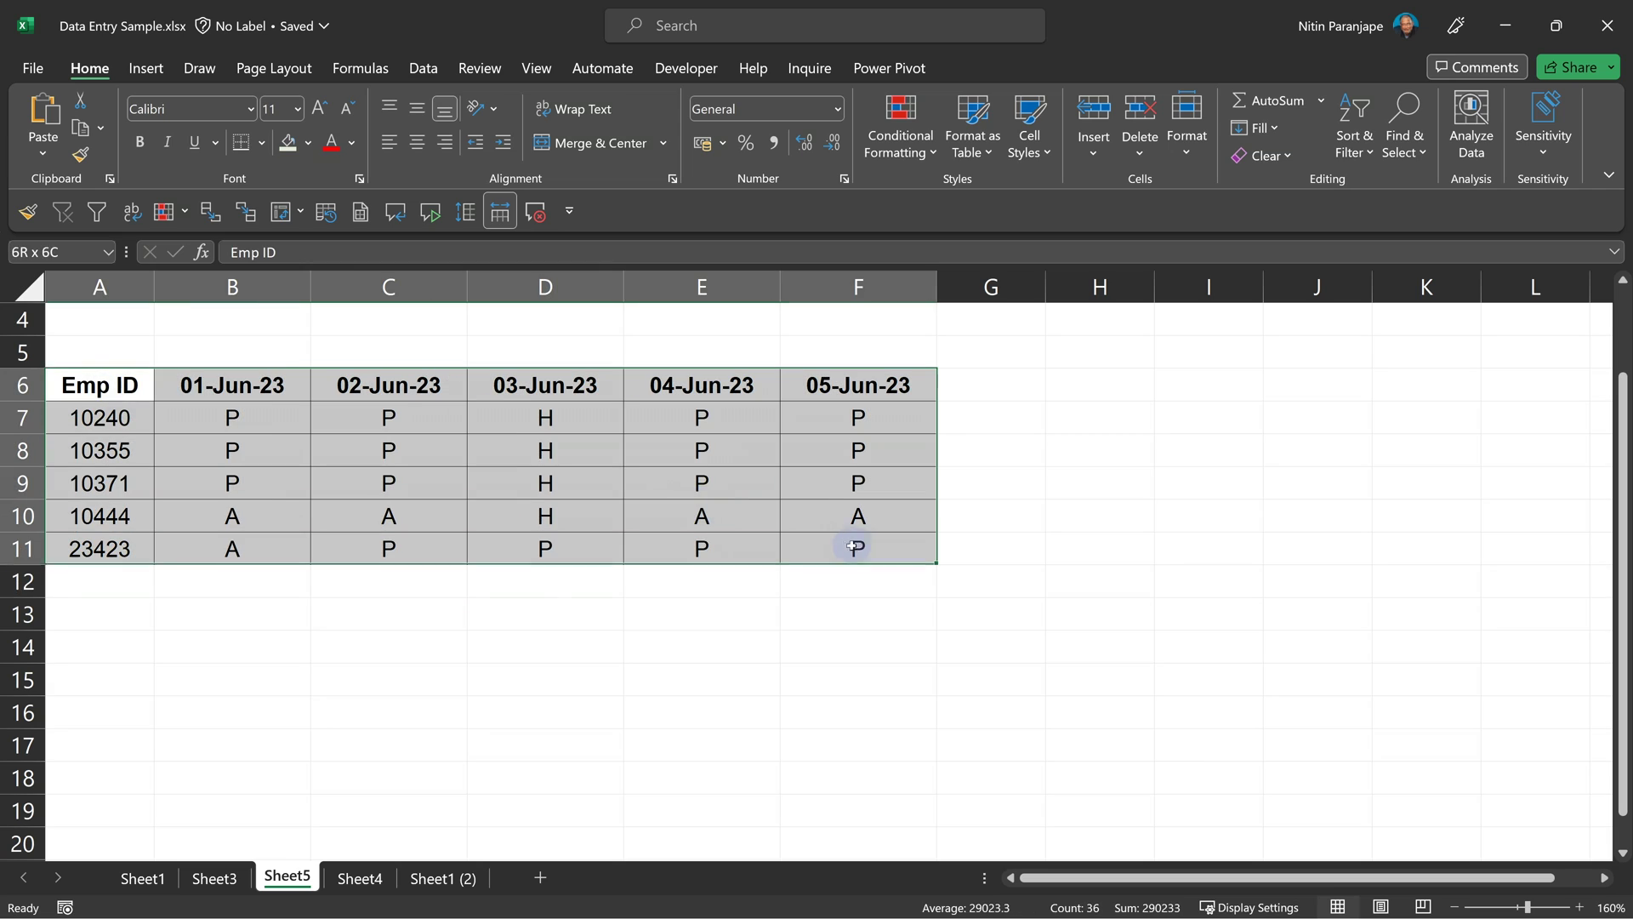
{"action": "key", "text": "ctrl+t"}
{"action": "left_click", "coordinate": [259, 486]}
{"action": "right_click", "coordinate": [1135, 123]}
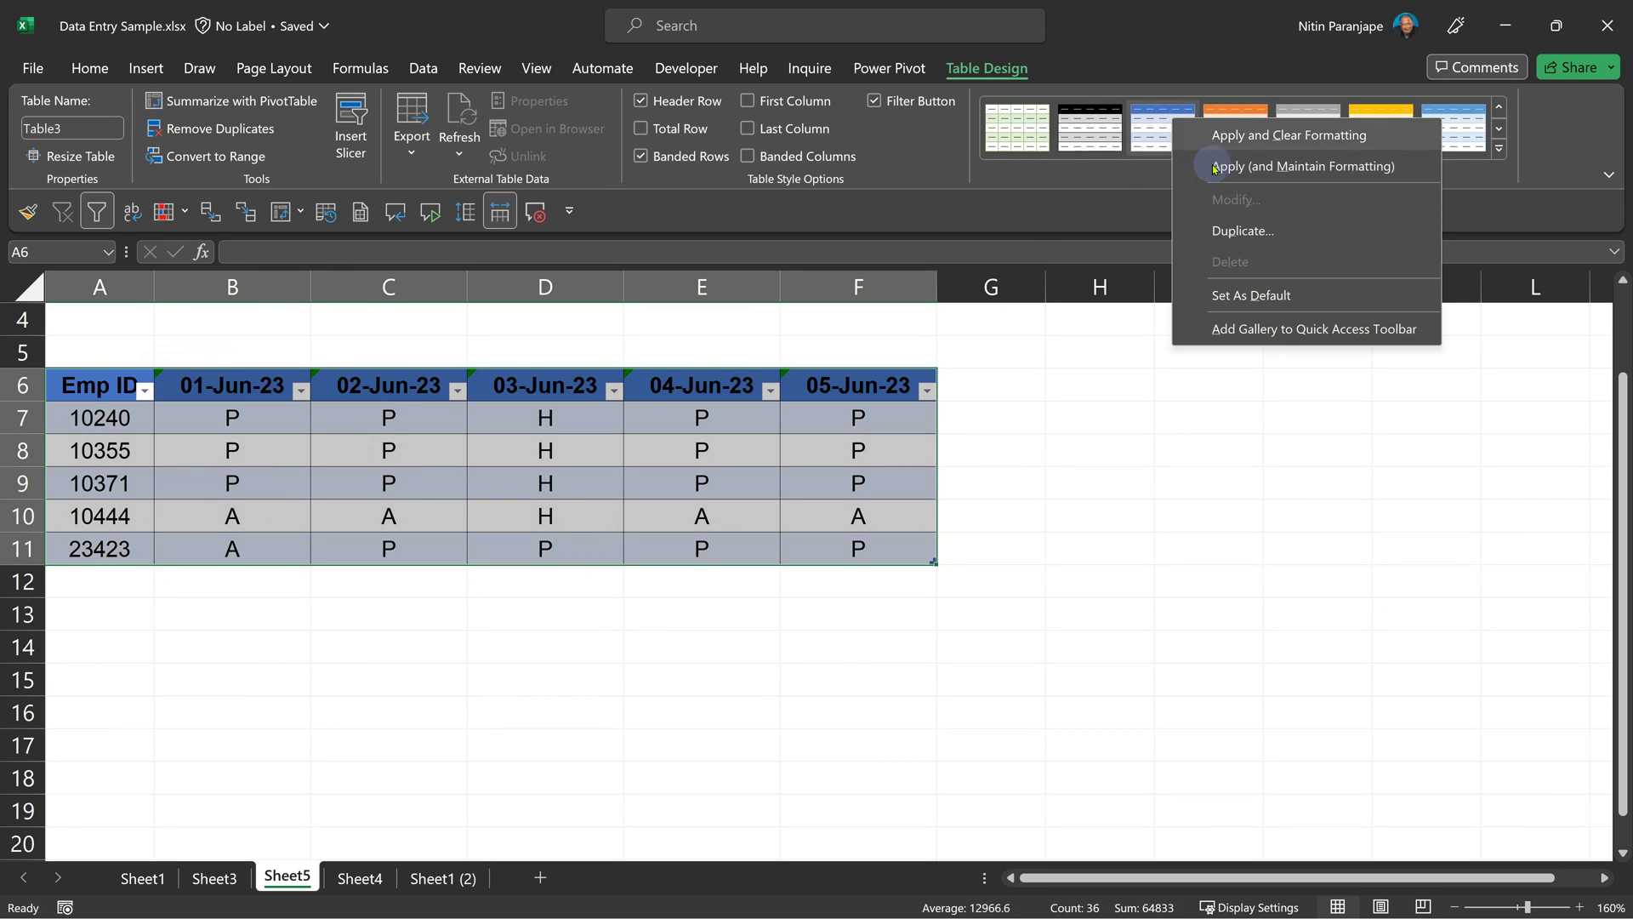
{"action": "left_click", "coordinate": [1210, 175]}
{"action": "left_click", "coordinate": [545, 549]}
- Load the attendance table into Power Query and unpivot every column except Emp ID
{"action": "left_click", "coordinate": [423, 68]}
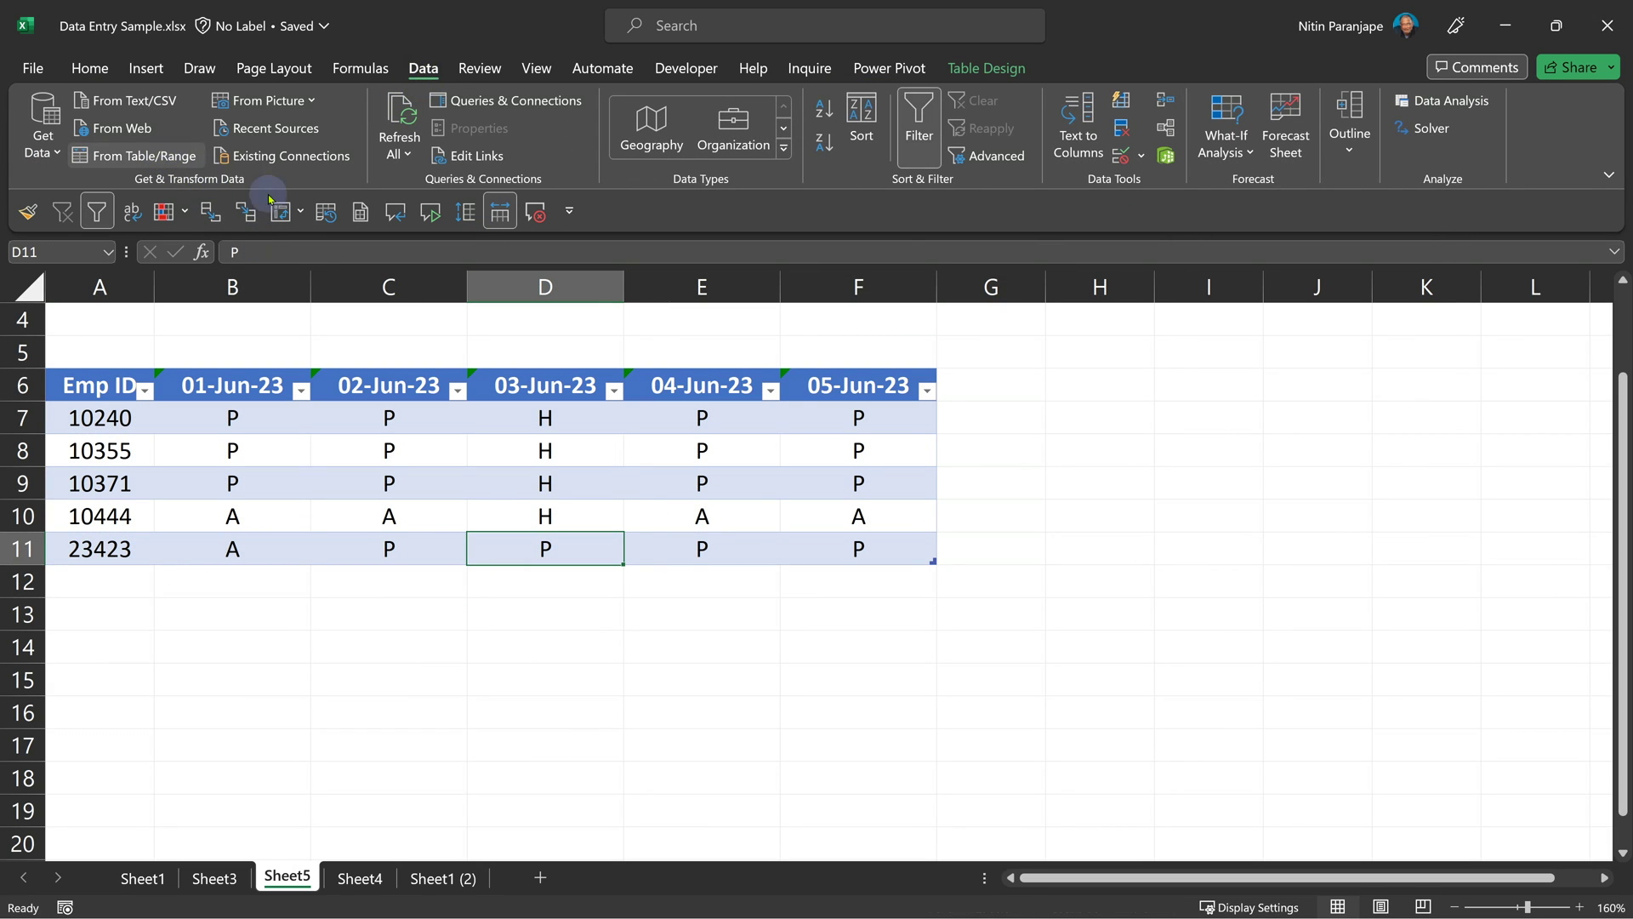
{"action": "left_click", "coordinate": [101, 156]}
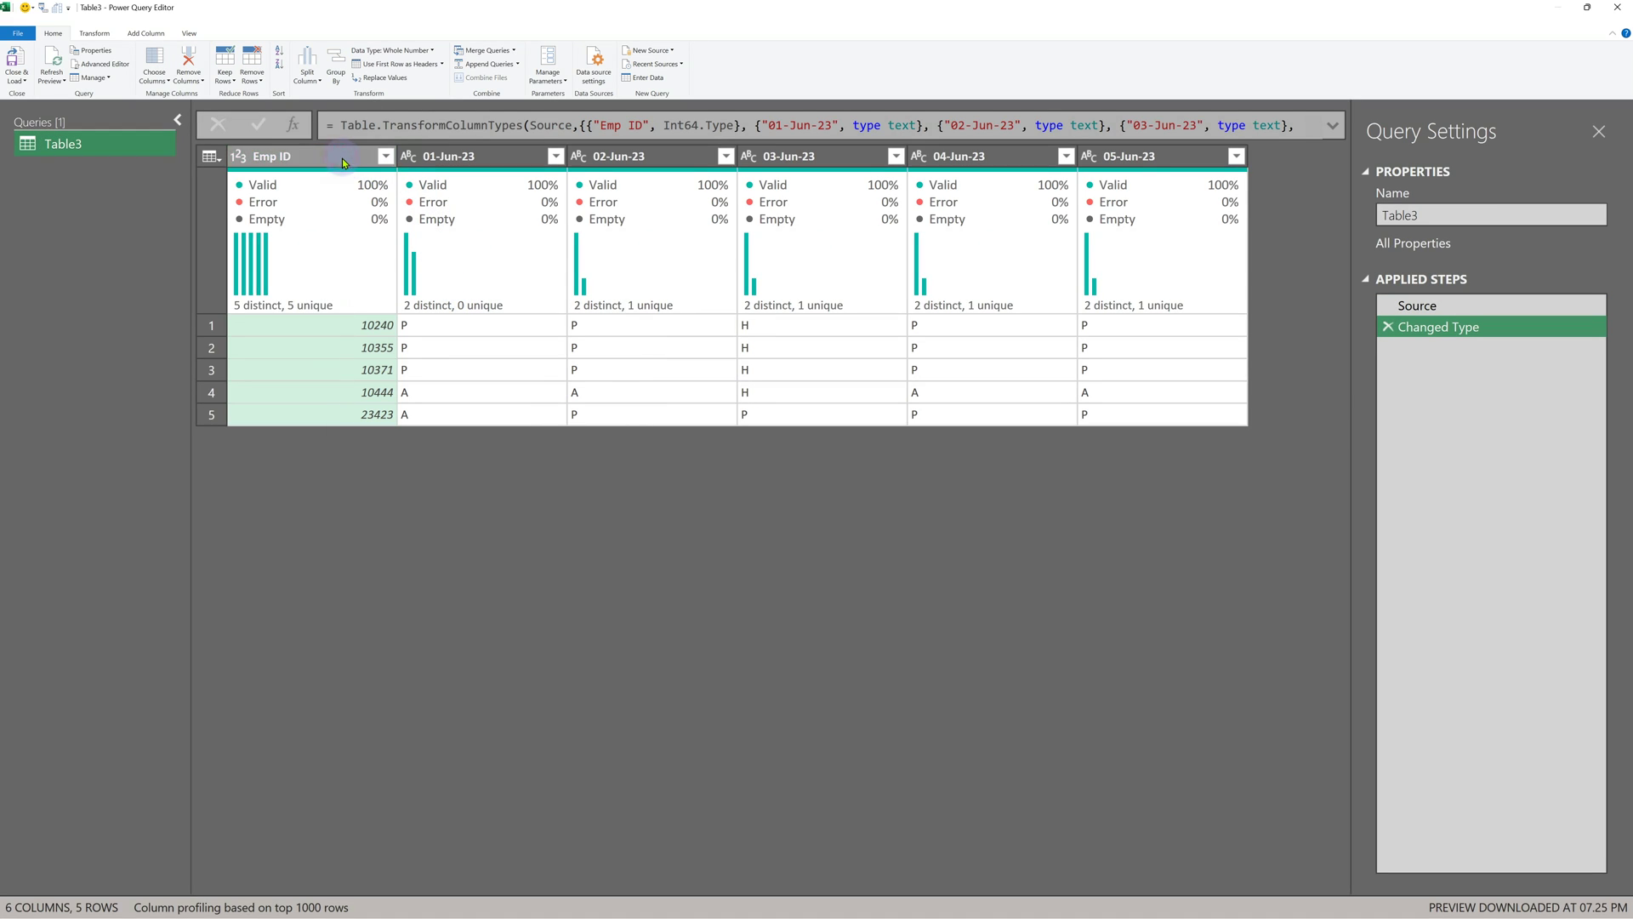
{"action": "right_click", "coordinate": [255, 156]}
{"action": "left_click", "coordinate": [259, 354]}
- Rename the unpivoted columns to Date and Attendance and load the result into Excel
{"action": "double_click", "coordinate": [505, 162]}
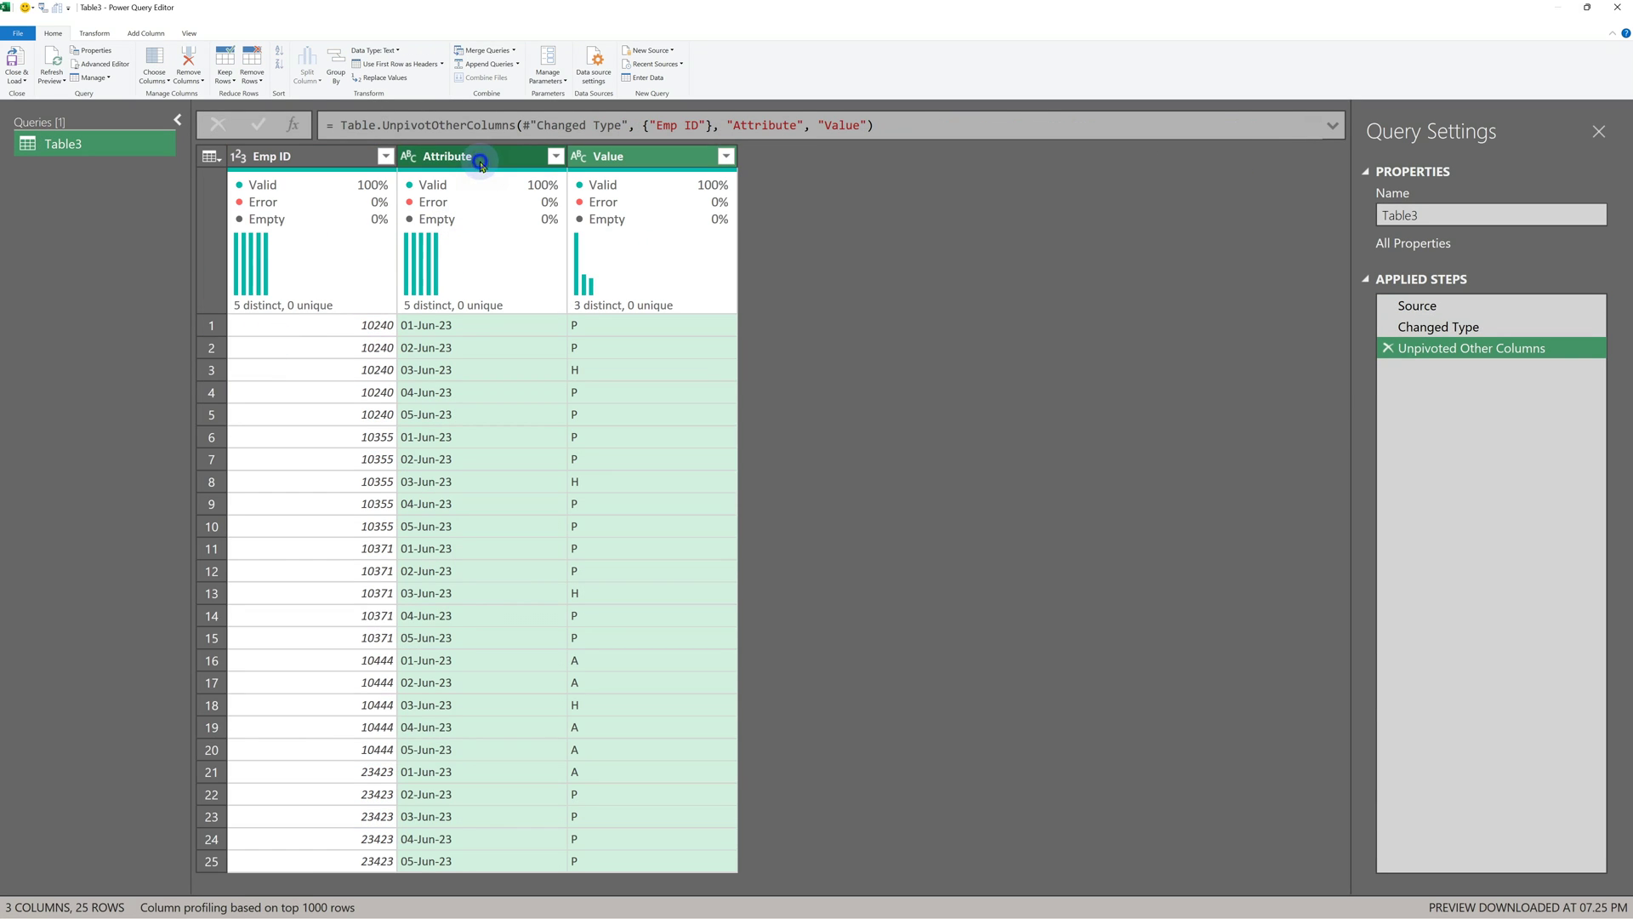
{"action": "type", "text": "dATDate"}
{"action": "key", "text": "Return"}
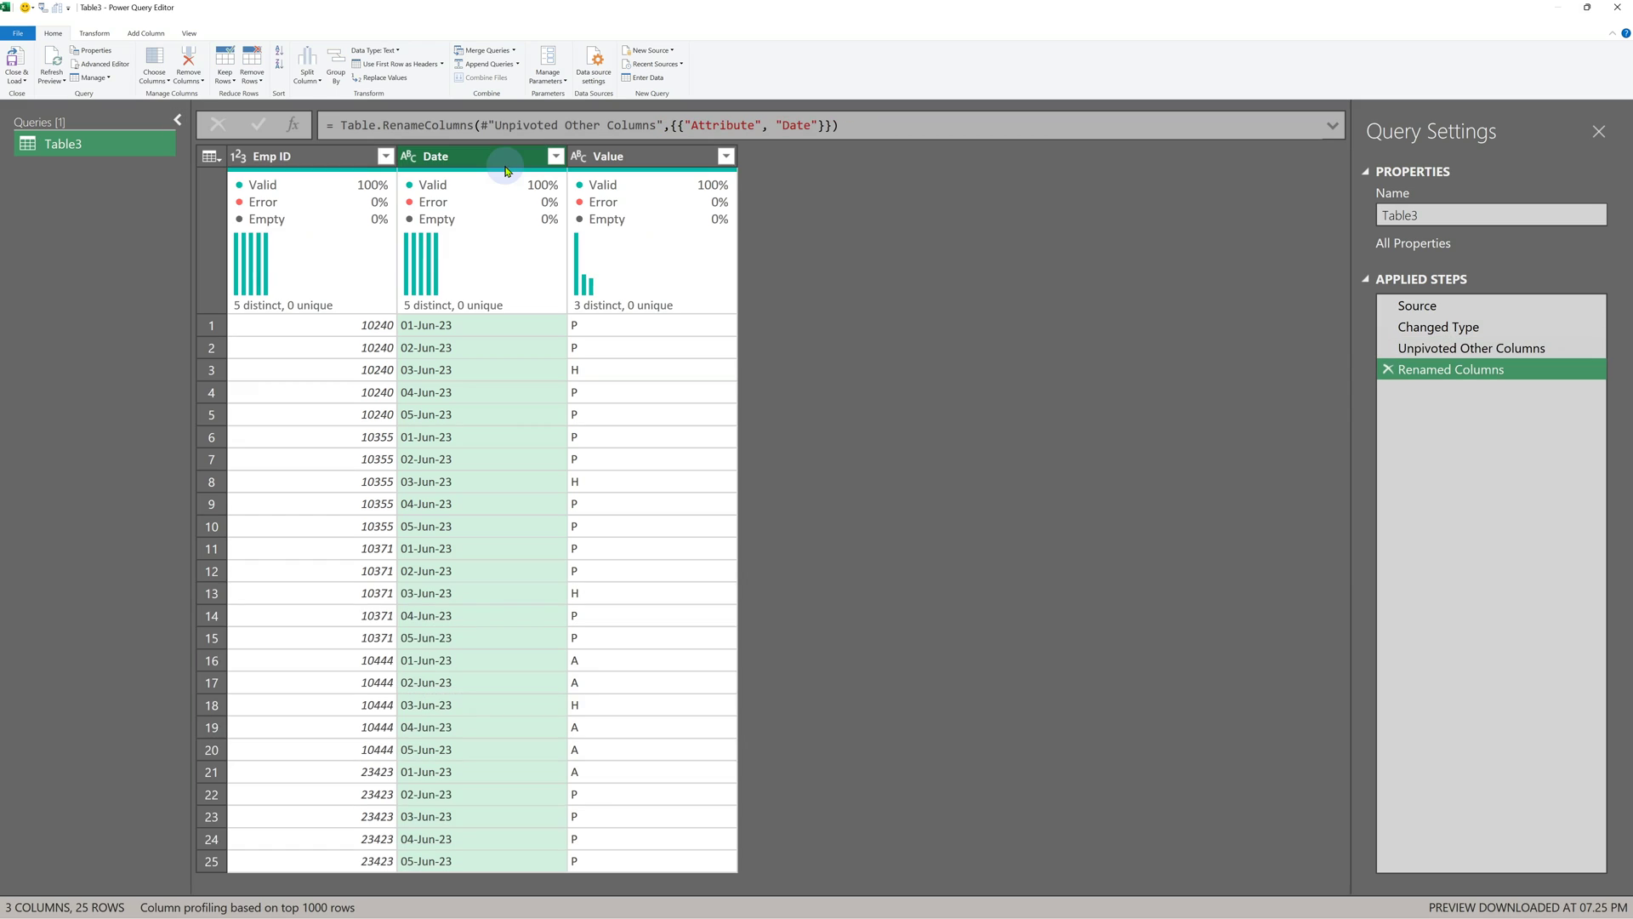
{"action": "double_click", "coordinate": [688, 165]}
{"action": "type", "text": "Attendance"}
{"action": "key", "text": "Return"}
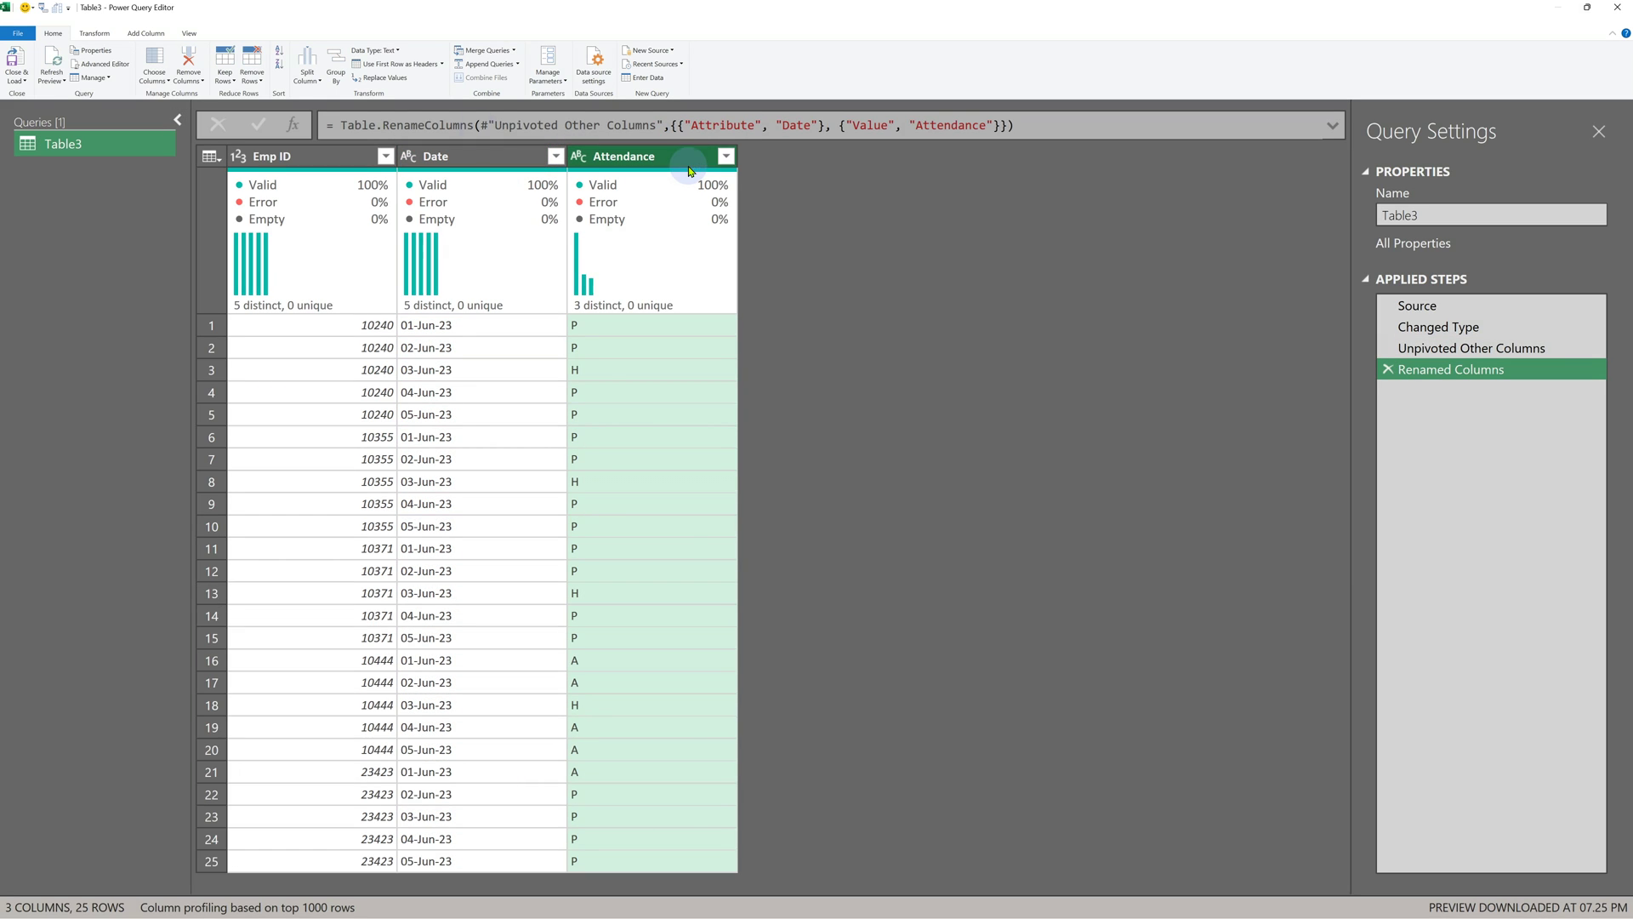
{"action": "left_click", "coordinate": [17, 61]}
{"action": "scroll", "coordinate": [203, 465], "scroll_direction": "up", "scroll_amount": 3}
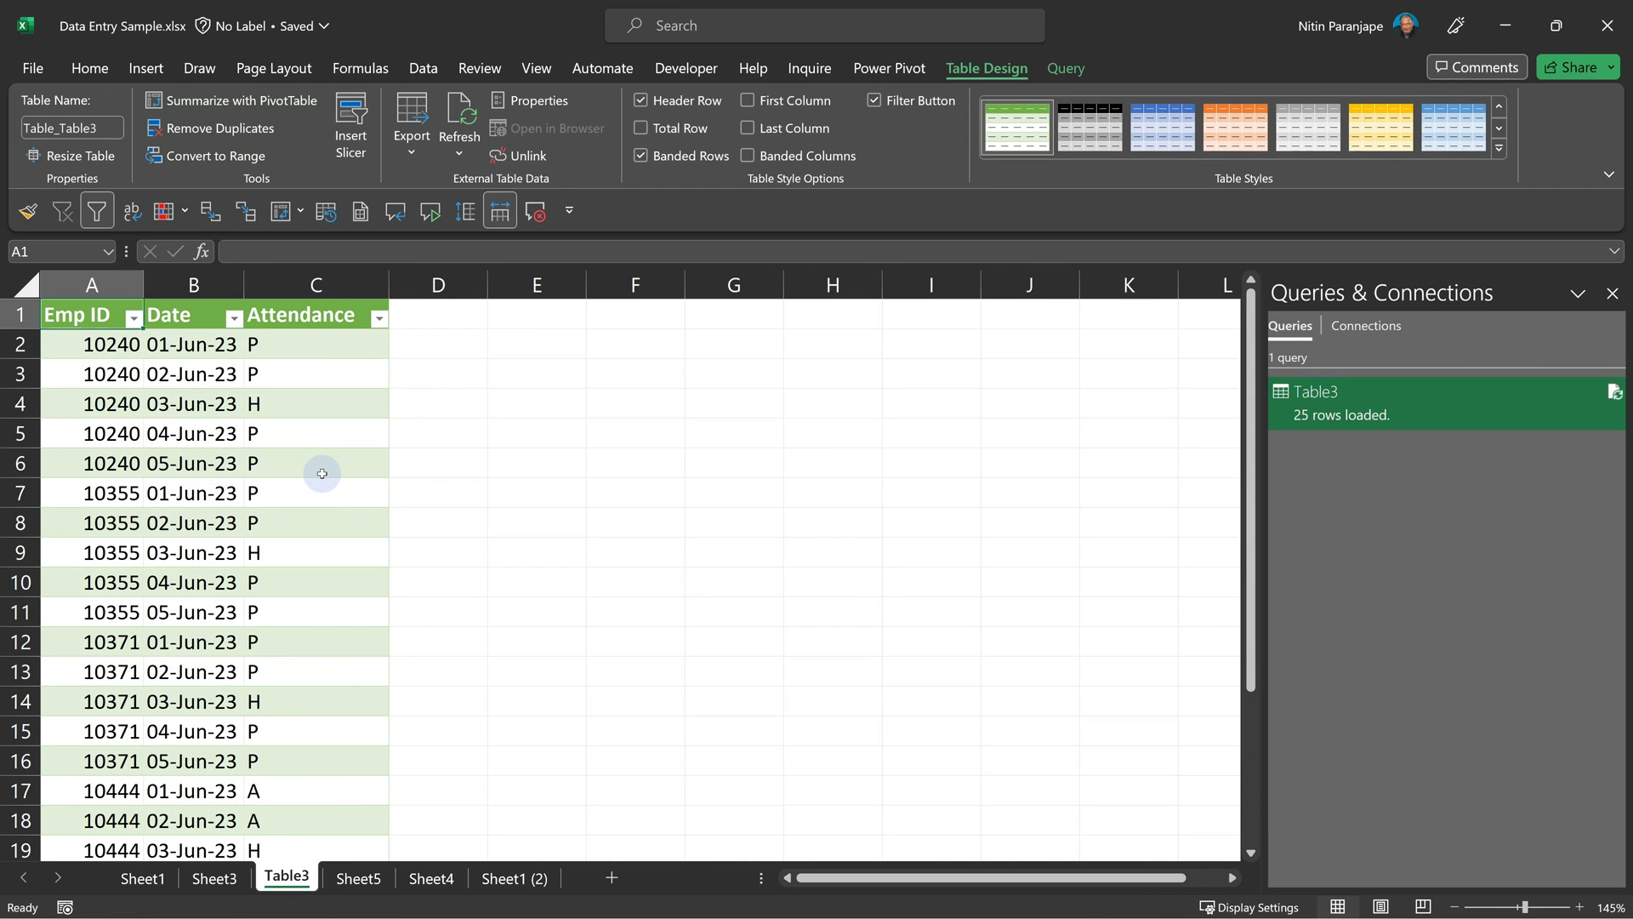
{"action": "left_click", "coordinate": [358, 877]}
- Switch back to Sheet3 with its empty Country, Quantity and Status table
{"action": "left_click", "coordinate": [286, 875]}
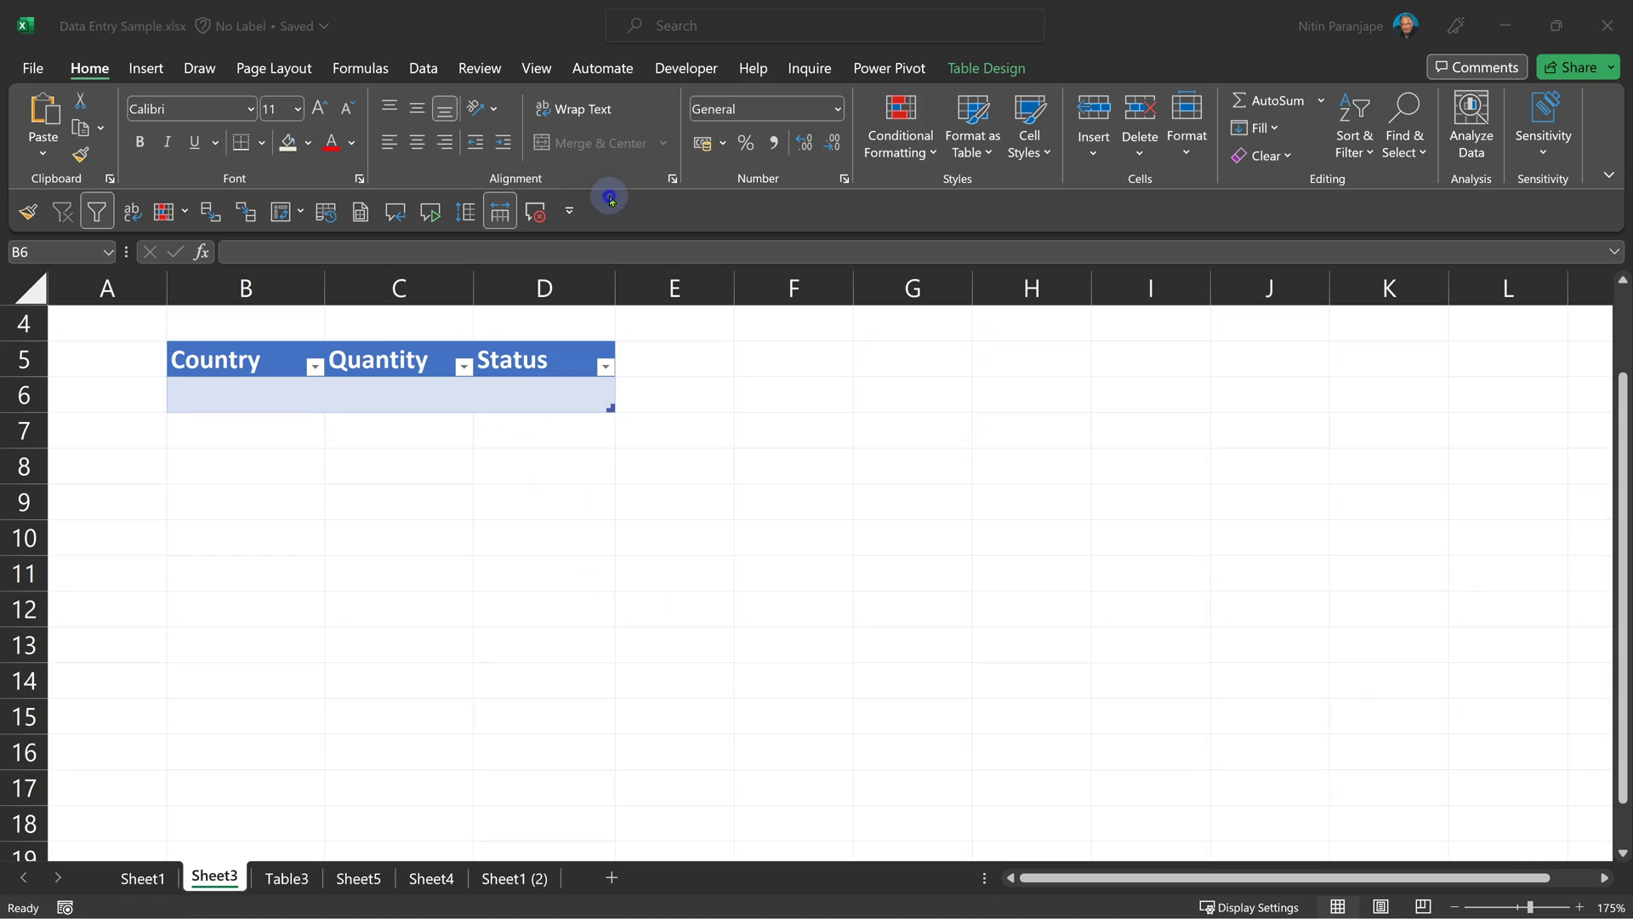
- Add Form... from All Commands to the Quick Access Toolbar and open the Sheet3 table's data form
{"action": "left_click", "coordinate": [587, 133]}
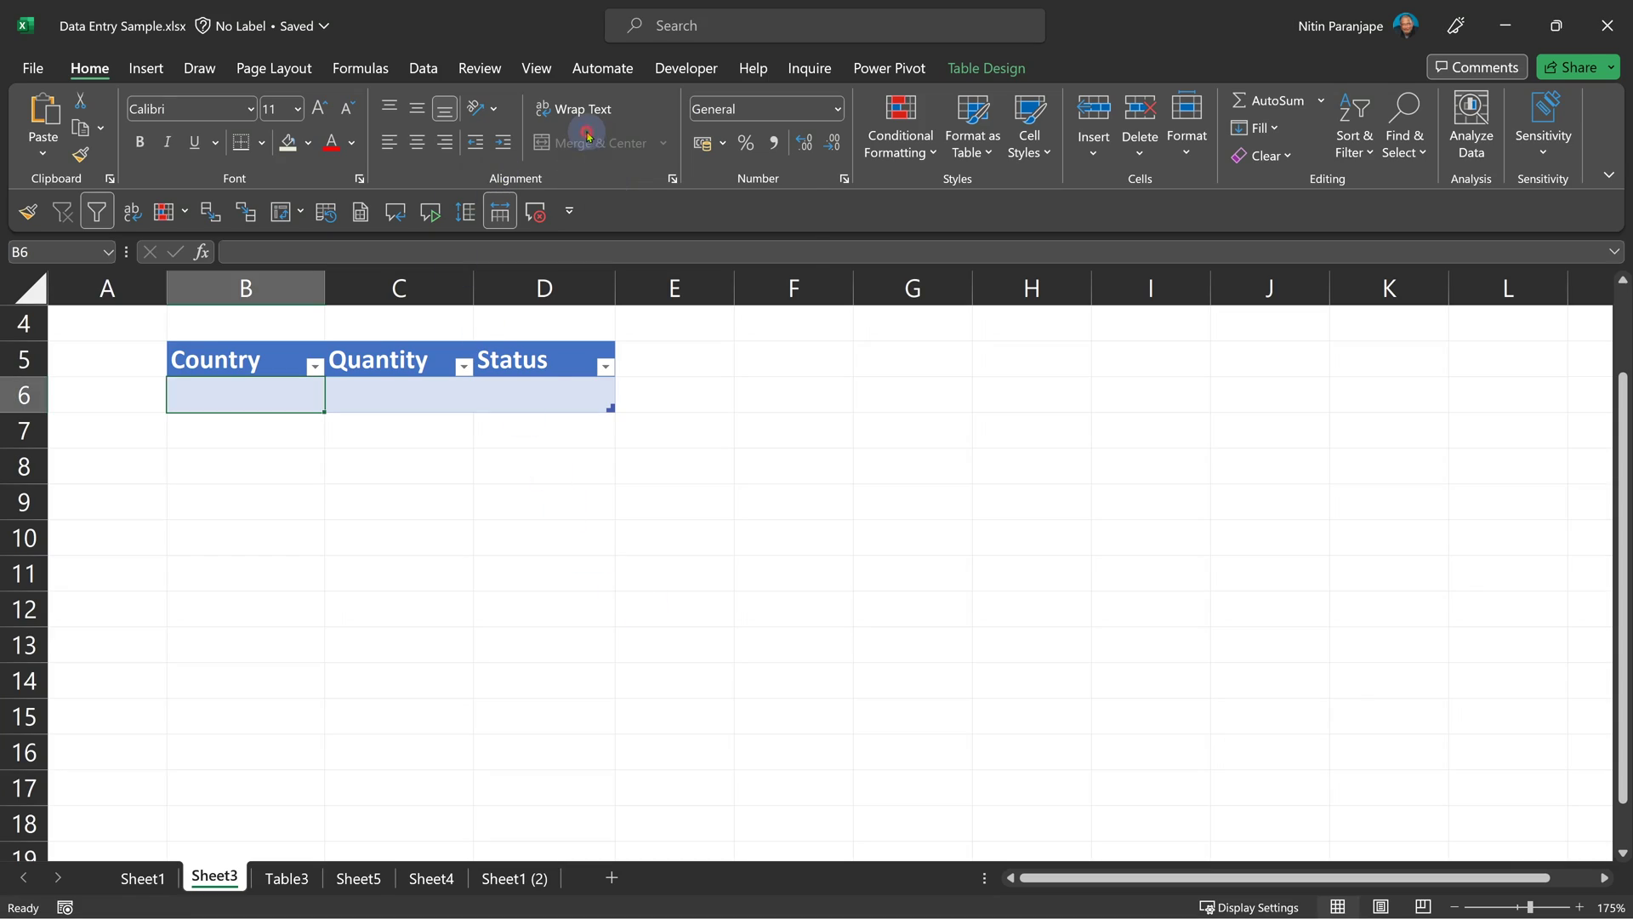
{"action": "right_click", "coordinate": [587, 133]}
{"action": "left_click", "coordinate": [667, 243]}
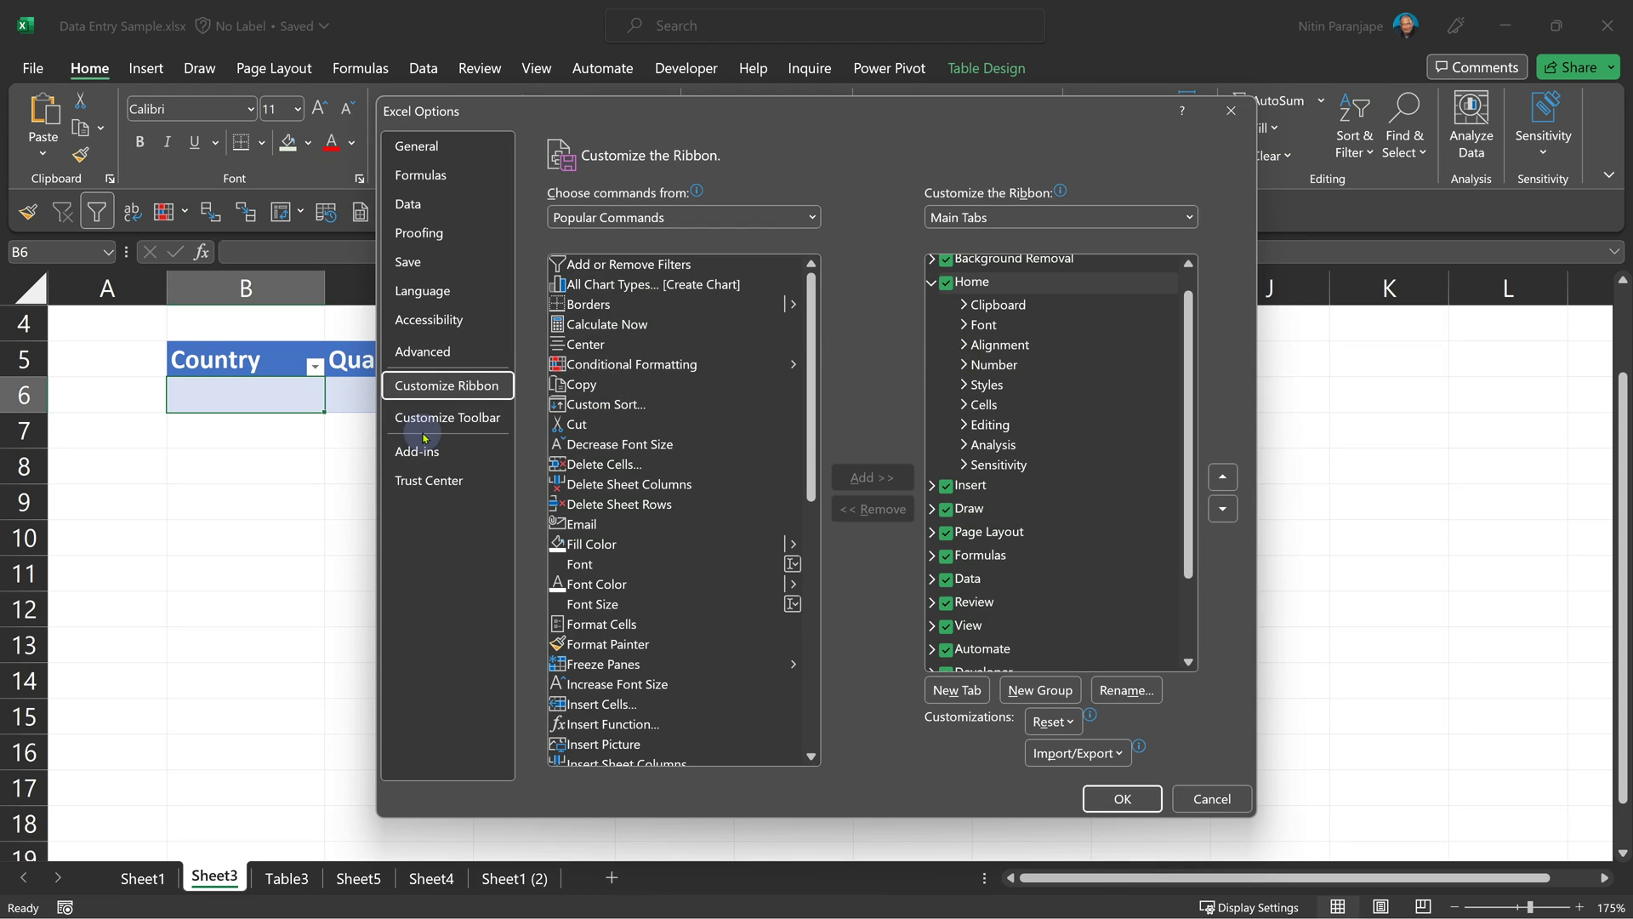
{"action": "left_click", "coordinate": [425, 430]}
{"action": "left_click", "coordinate": [718, 345]}
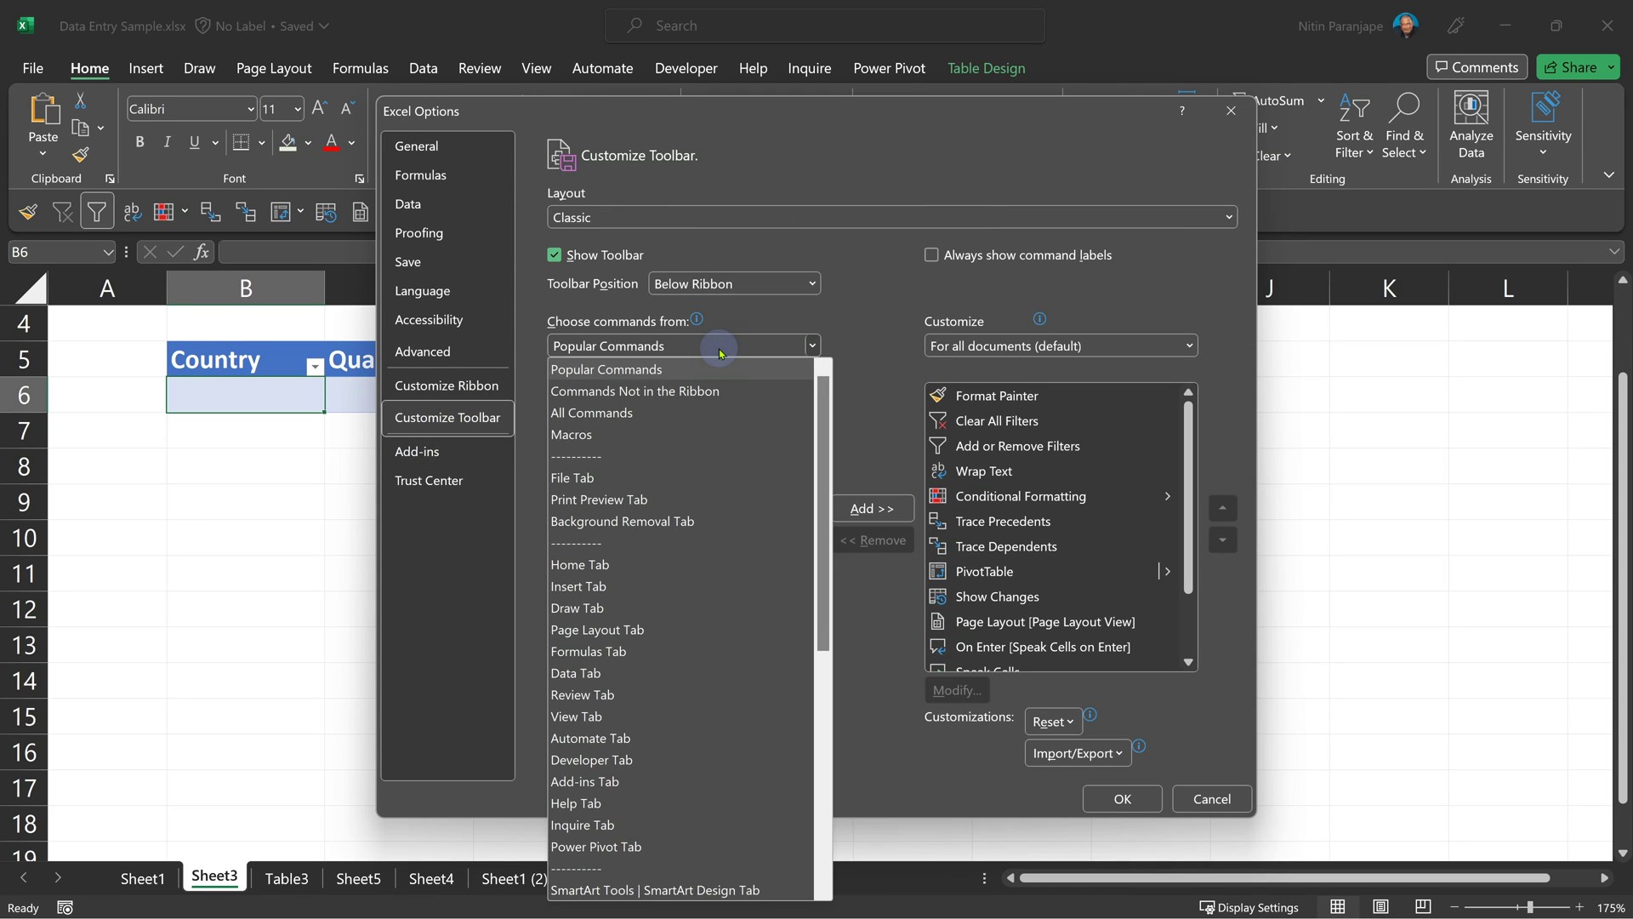
{"action": "left_click", "coordinate": [655, 414]}
{"action": "left_click", "coordinate": [675, 538]}
{"action": "type", "text": "font"}
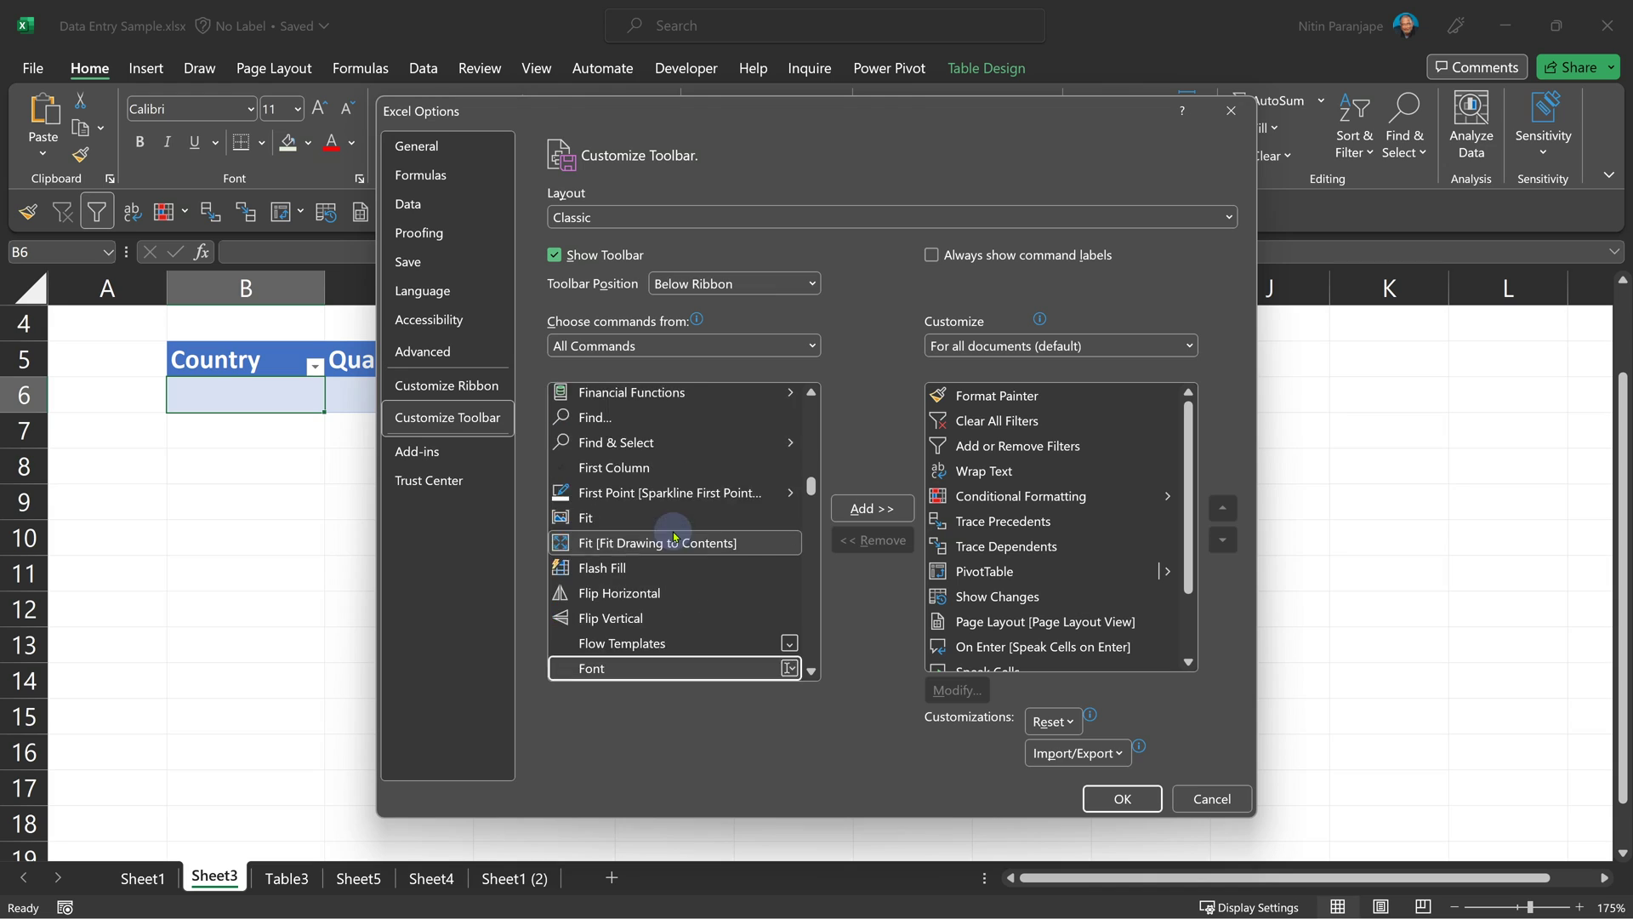
{"action": "key", "text": "Down"}
{"action": "key", "text": "Down"}
{"action": "key", "text": "Down"}
{"action": "key", "text": "Down"}
{"action": "key", "text": "Down"}
{"action": "key", "text": "Down"}
{"action": "key", "text": "Down"}
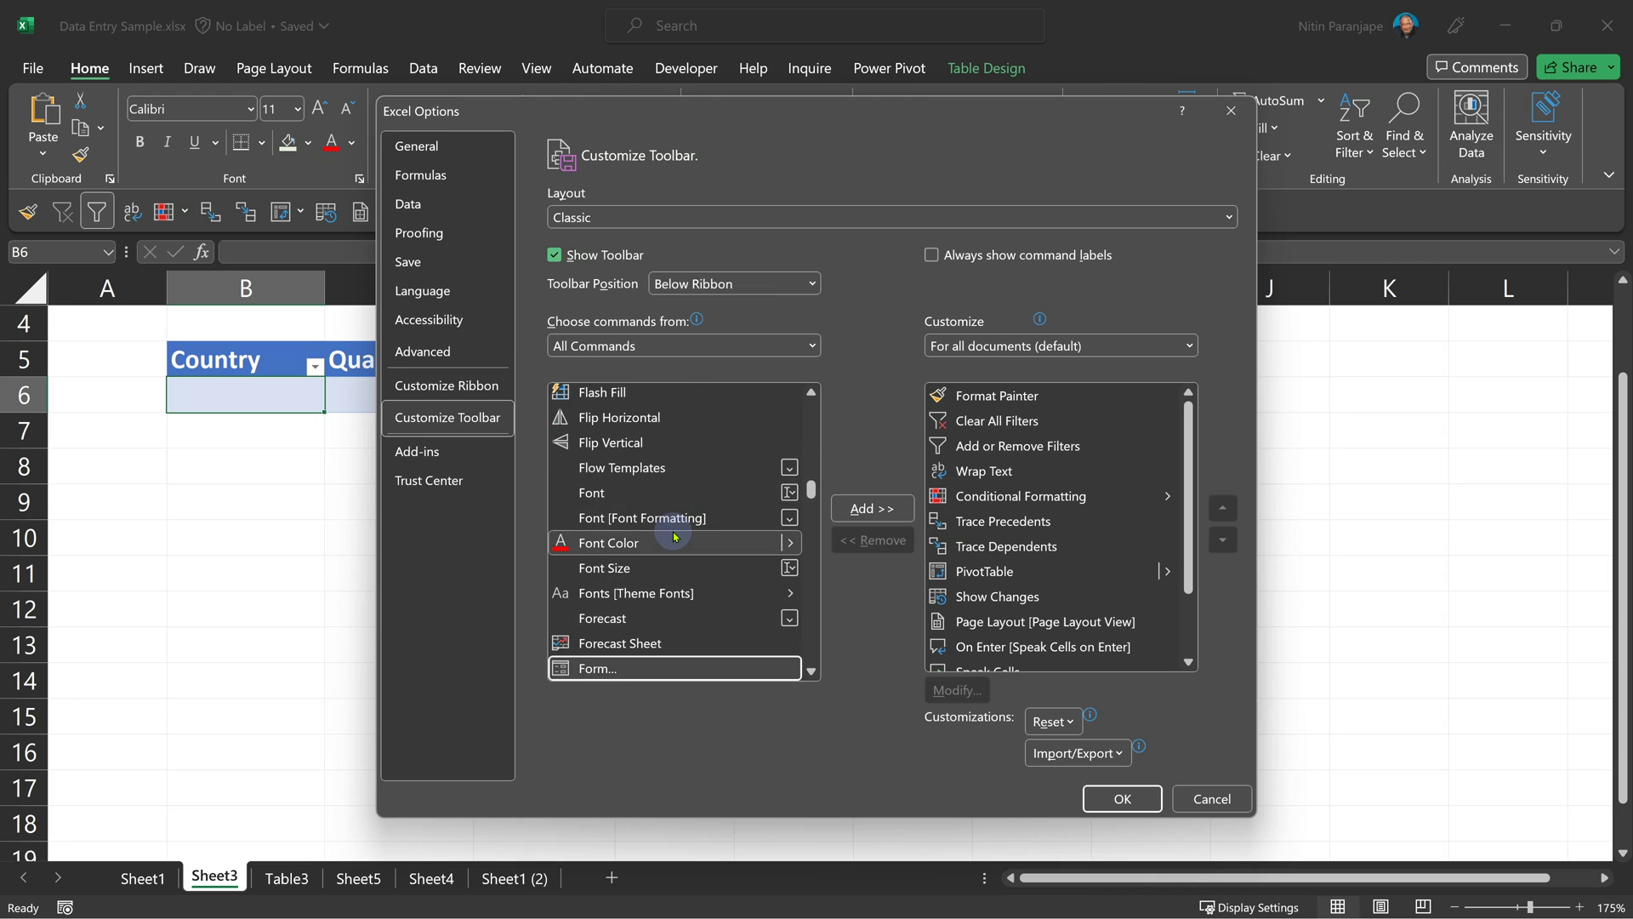
{"action": "left_click", "coordinate": [874, 520]}
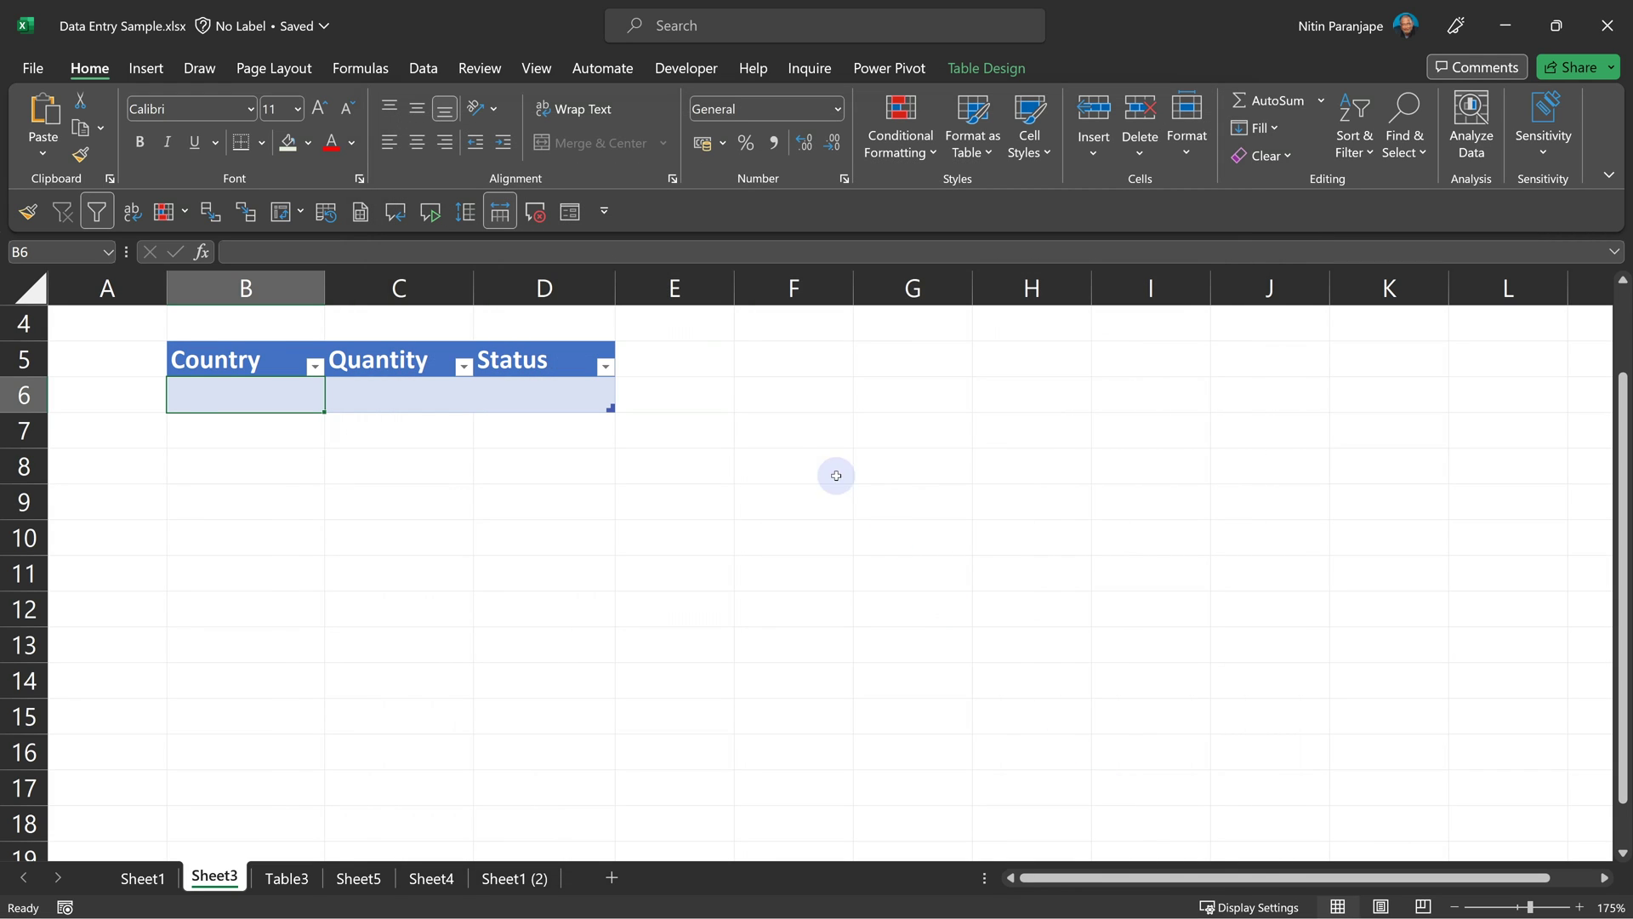
{"action": "left_click", "coordinate": [1123, 798]}
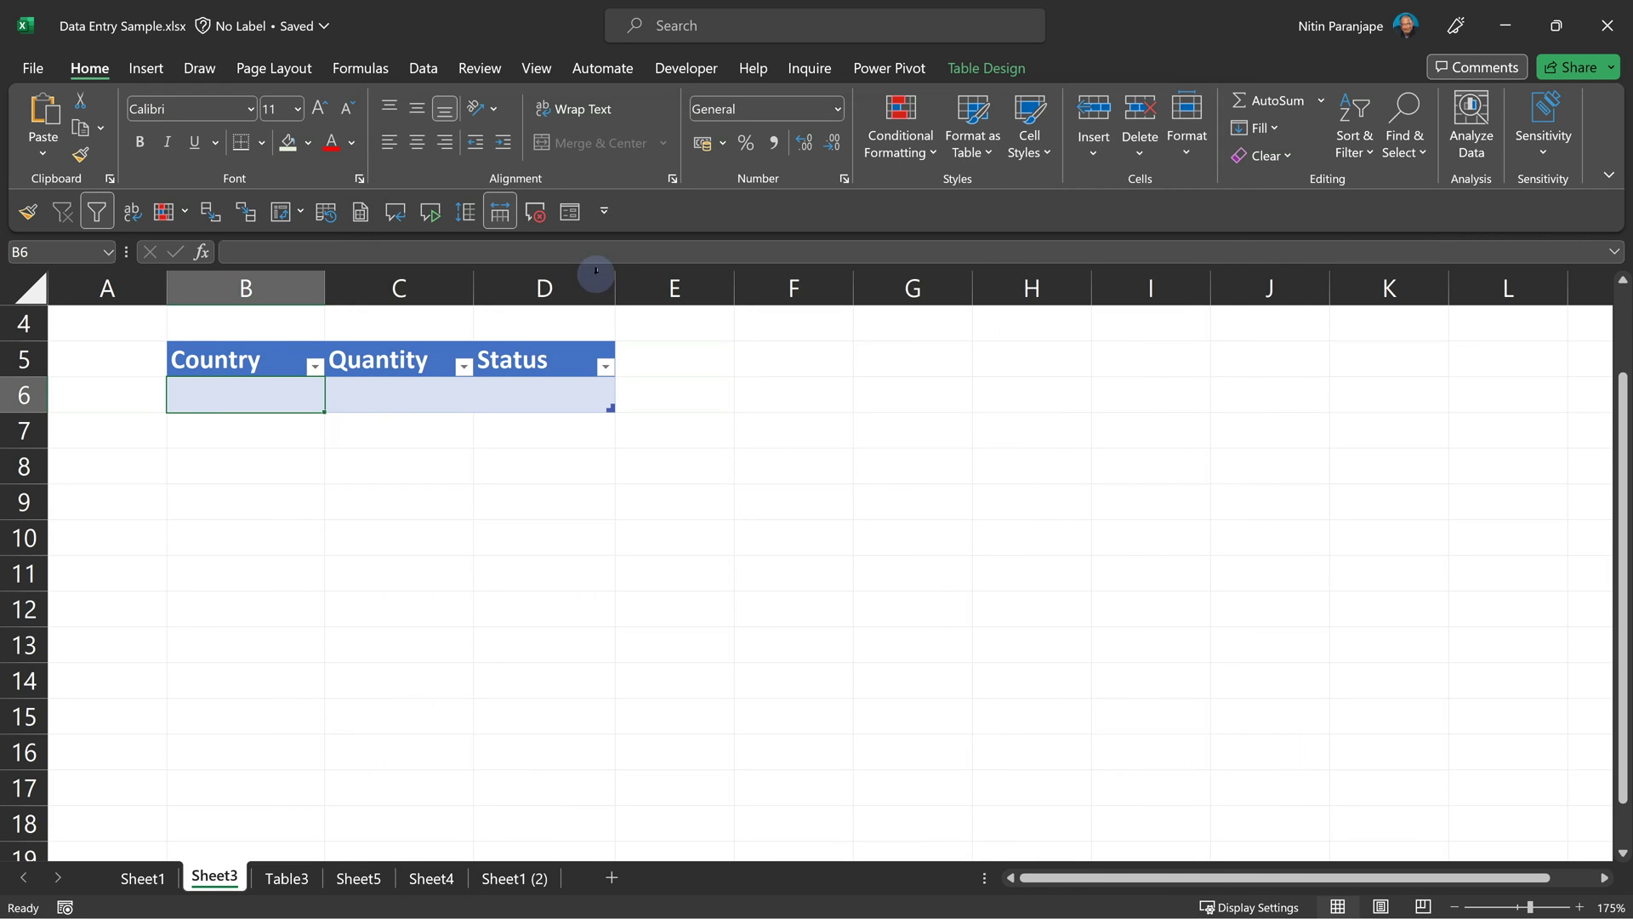
{"action": "left_click", "coordinate": [569, 214]}
{"action": "left_click_drag", "start_coordinate": [431, 514], "coordinate": [424, 312]}
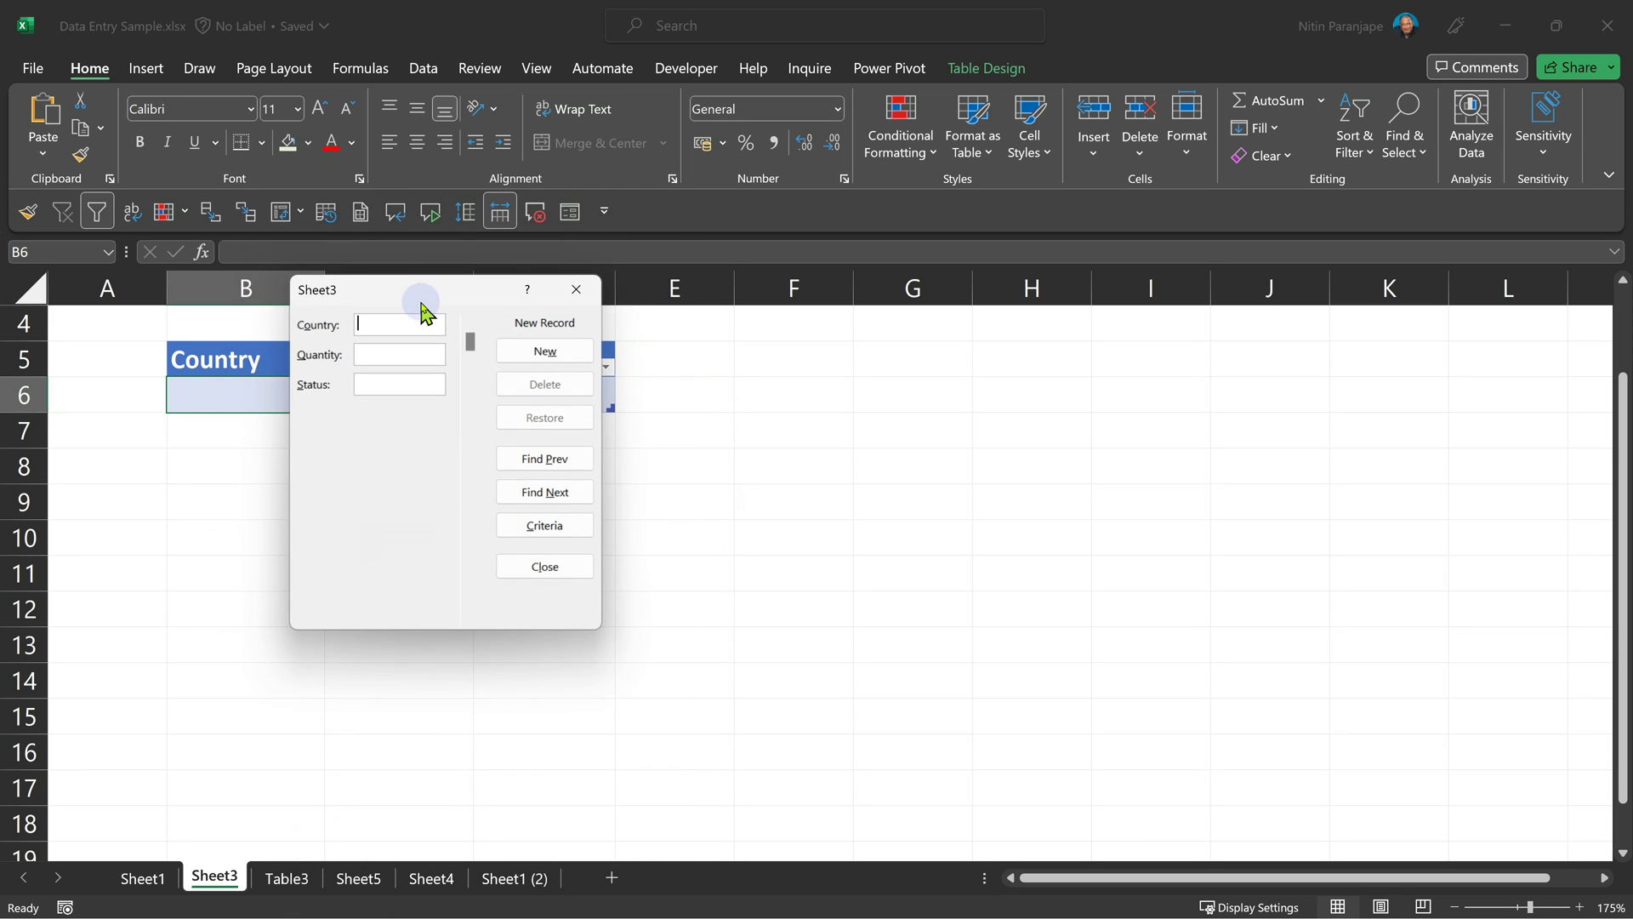
- Start a new data form record with Country India, Quantity 6 and status Shipped
{"action": "left_click", "coordinate": [512, 362]}
{"action": "type", "text": "India"}
{"action": "key", "text": "Tab"}
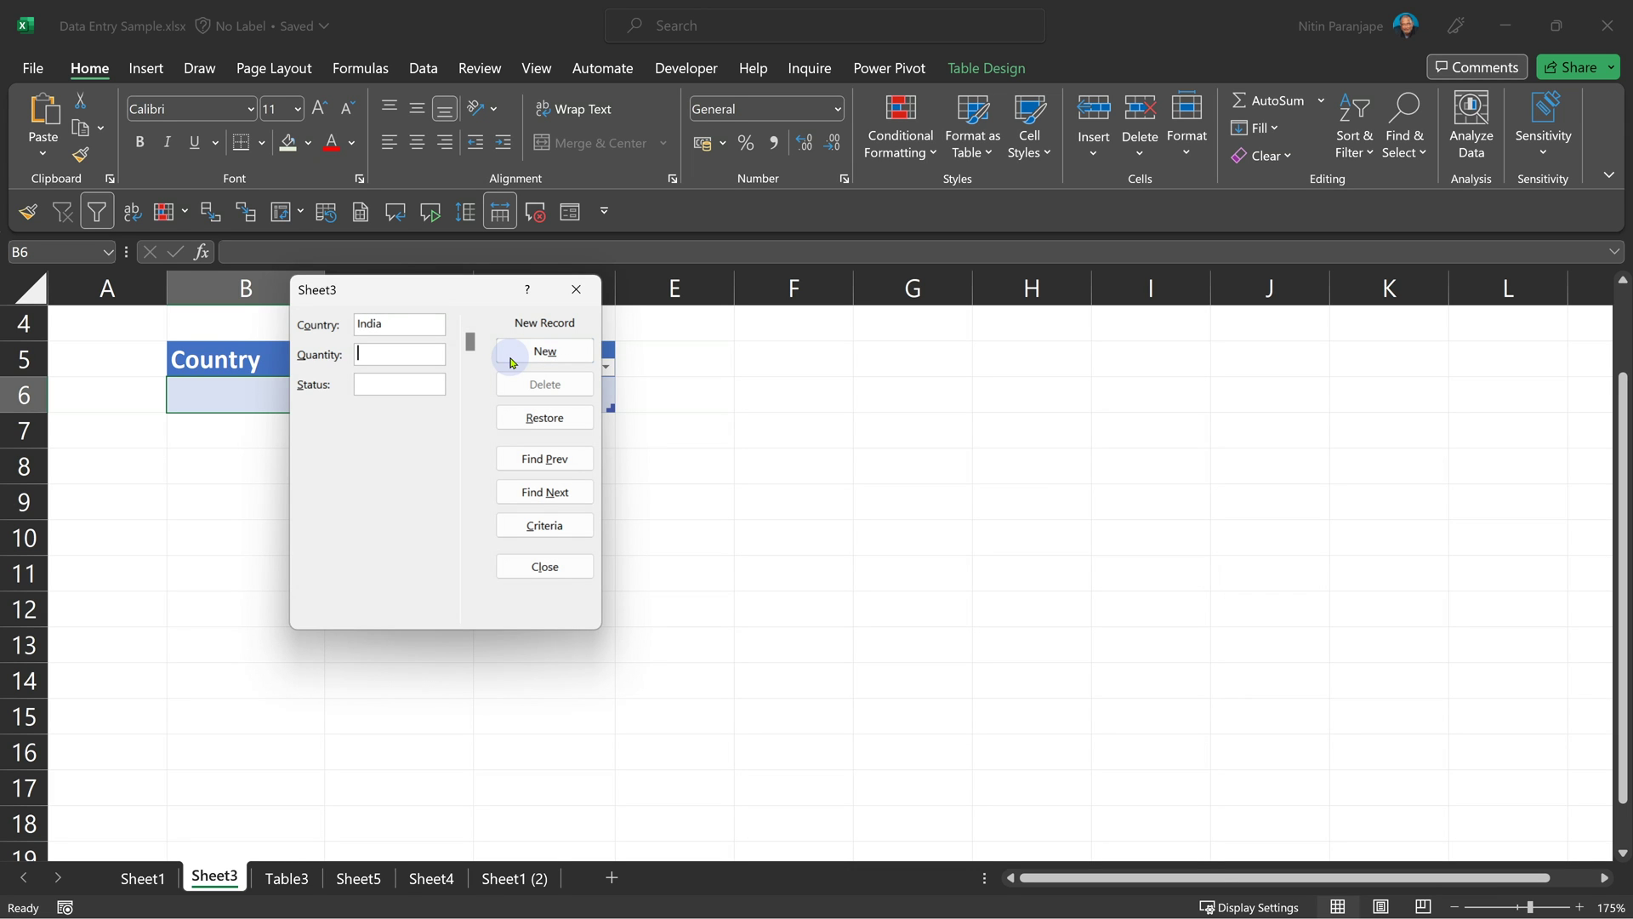
{"action": "type", "text": "6"}
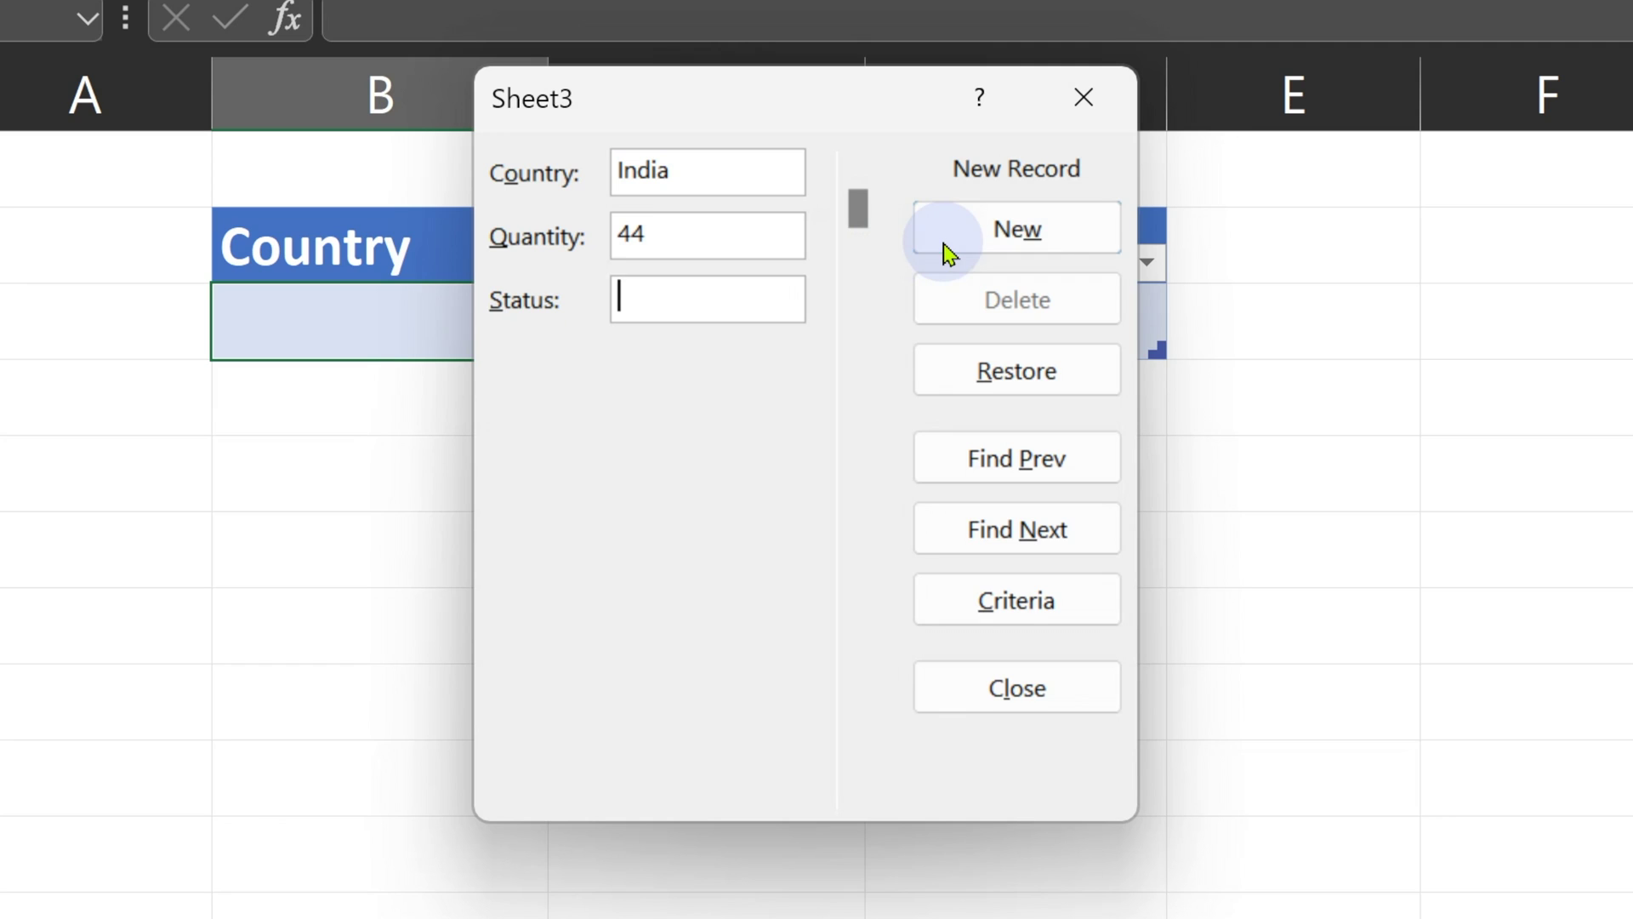
{"action": "type", "text": "hipped"}
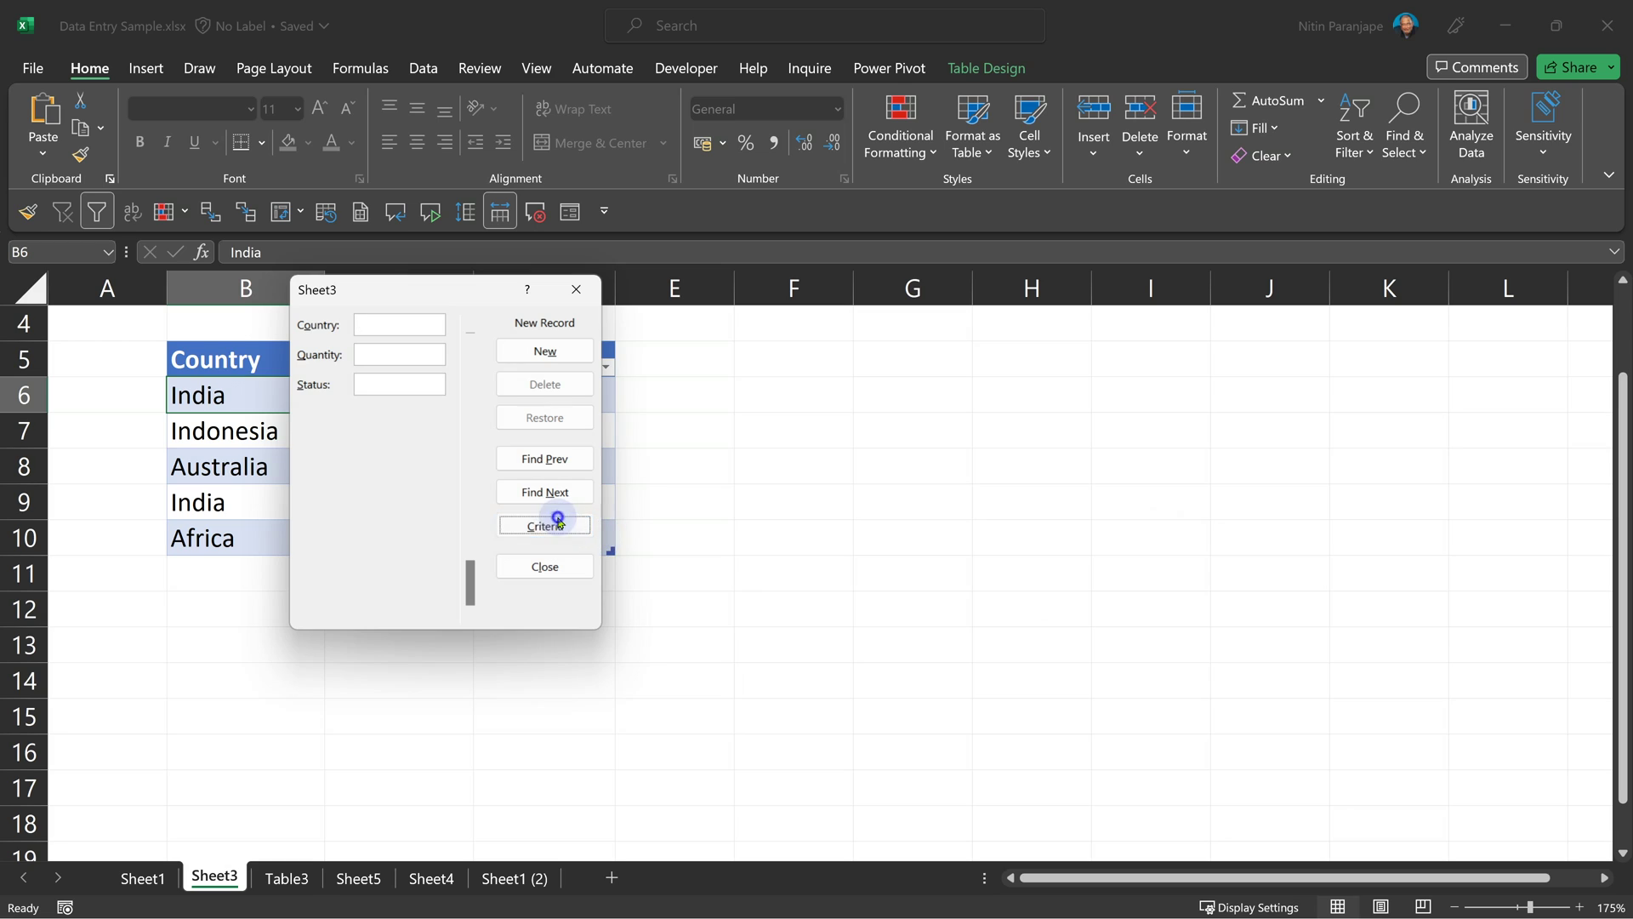
{"action": "left_click", "coordinate": [557, 524]}
{"action": "left_click", "coordinate": [387, 329]}
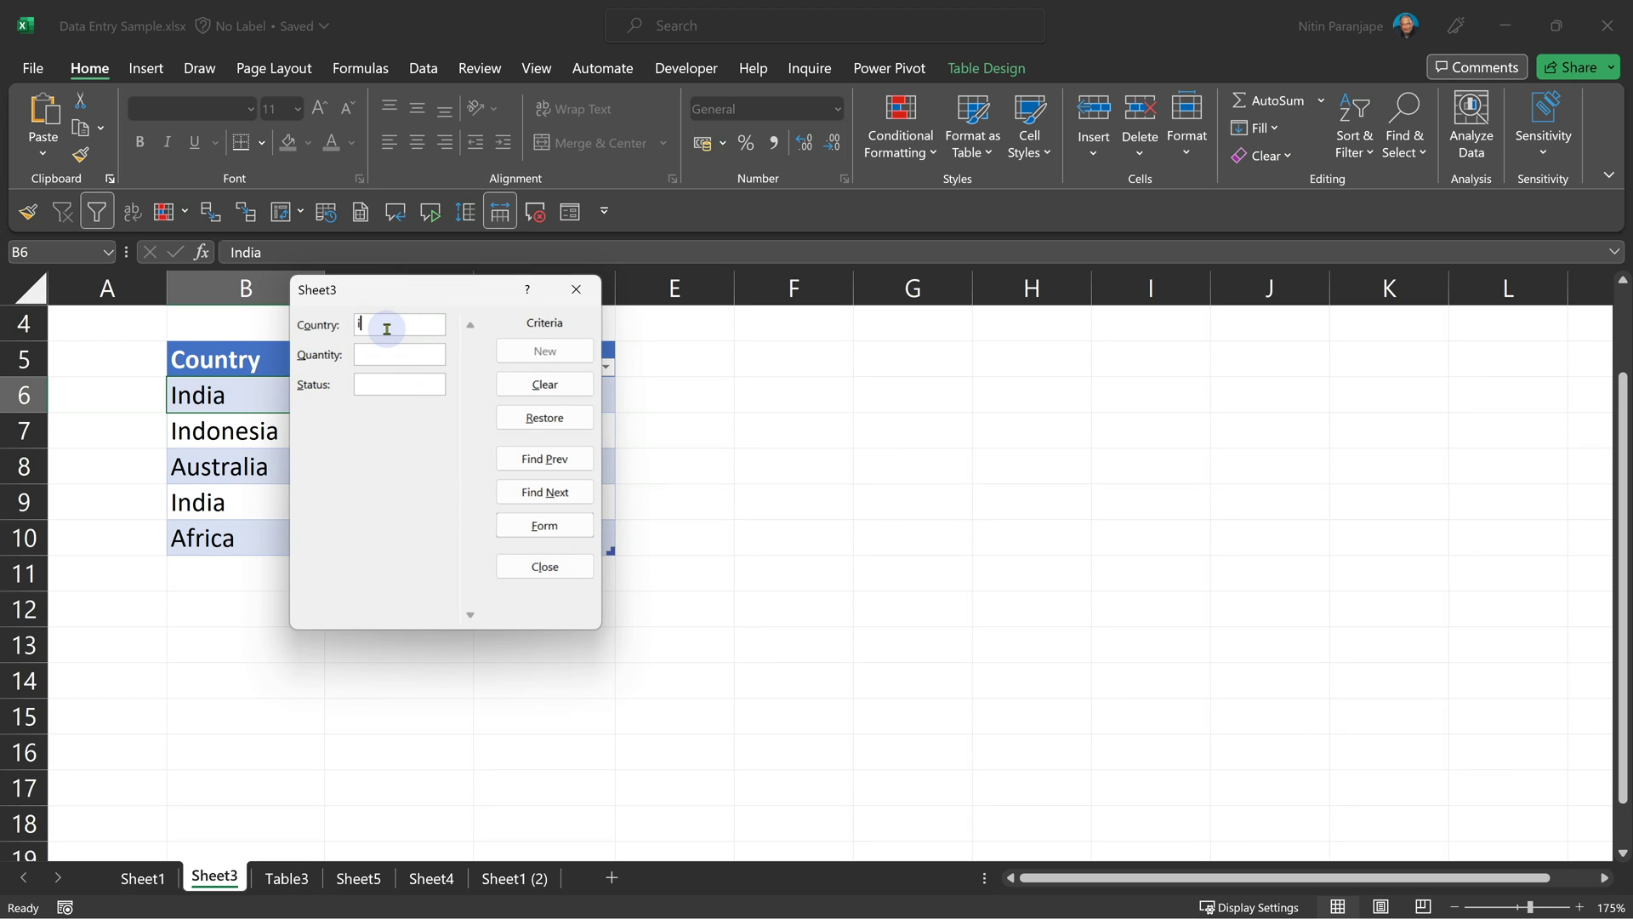
{"action": "left_click", "coordinate": [543, 460]}
{"action": "left_click", "coordinate": [543, 460]}
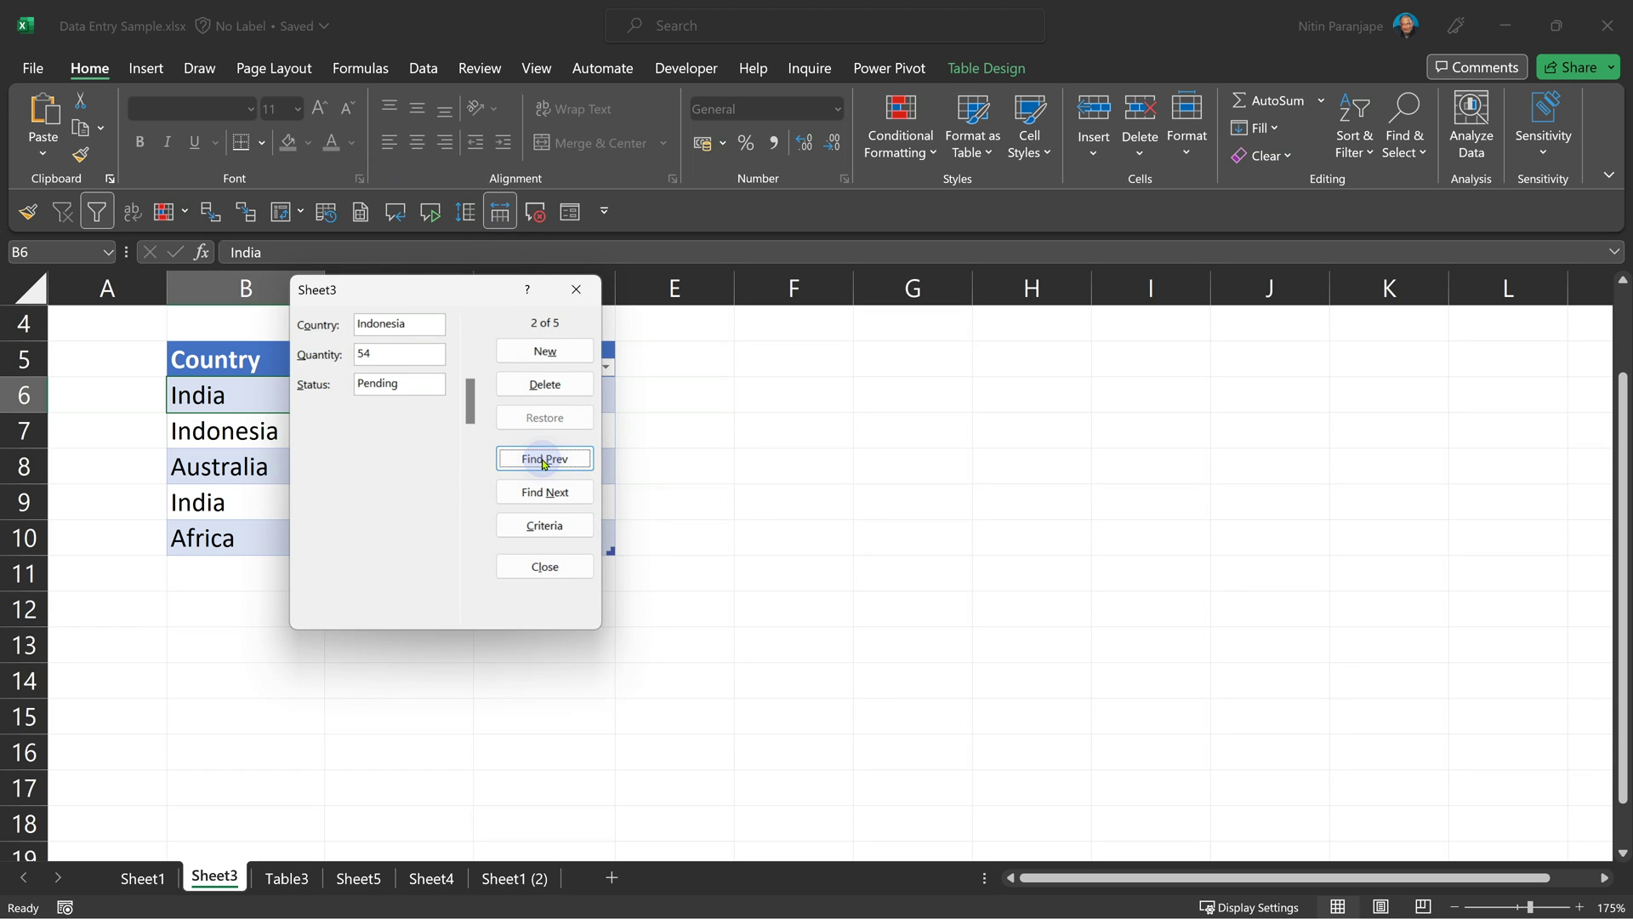
{"action": "left_click", "coordinate": [544, 460]}
{"action": "left_click", "coordinate": [543, 461]}
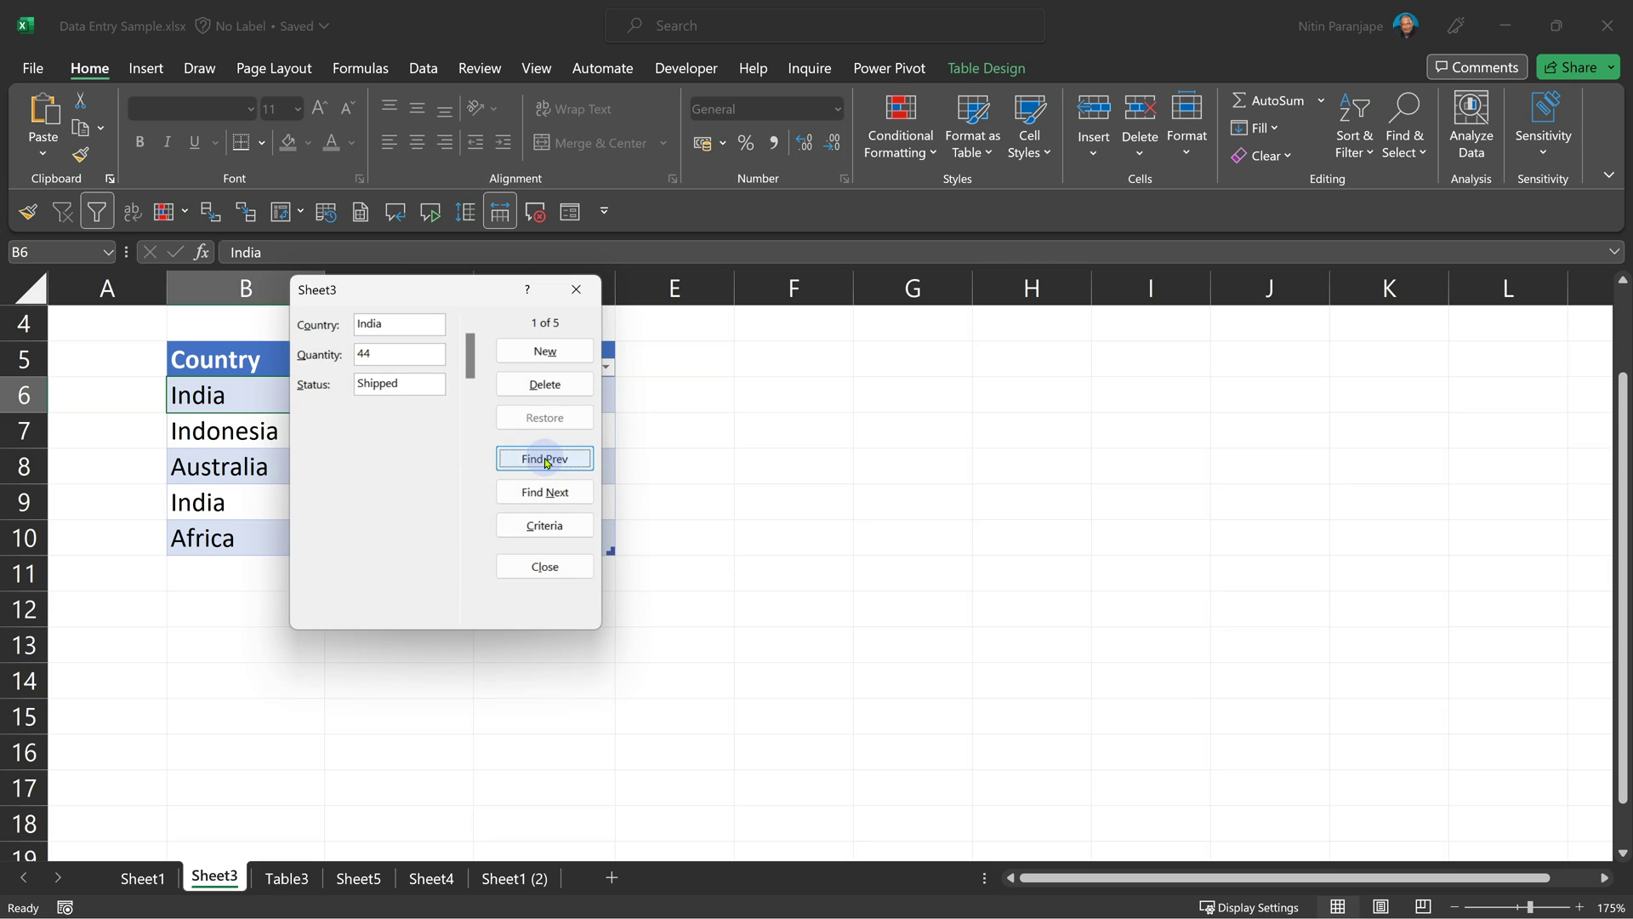
{"action": "left_click", "coordinate": [538, 525]}
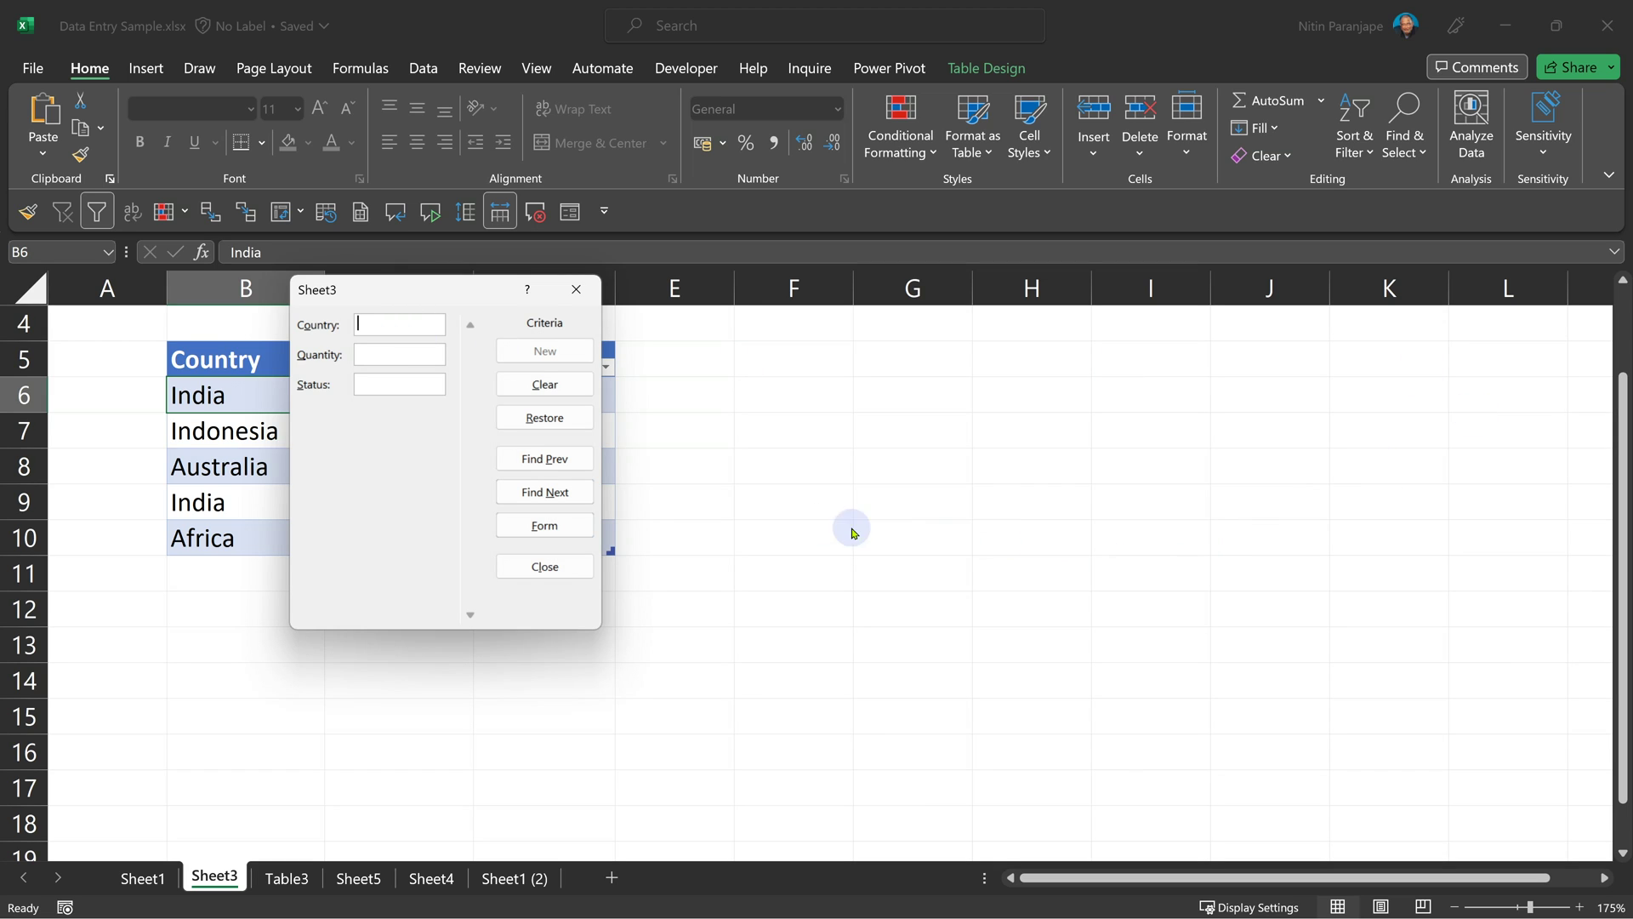
{"action": "left_click", "coordinate": [575, 527]}
{"action": "left_click", "coordinate": [575, 526]}
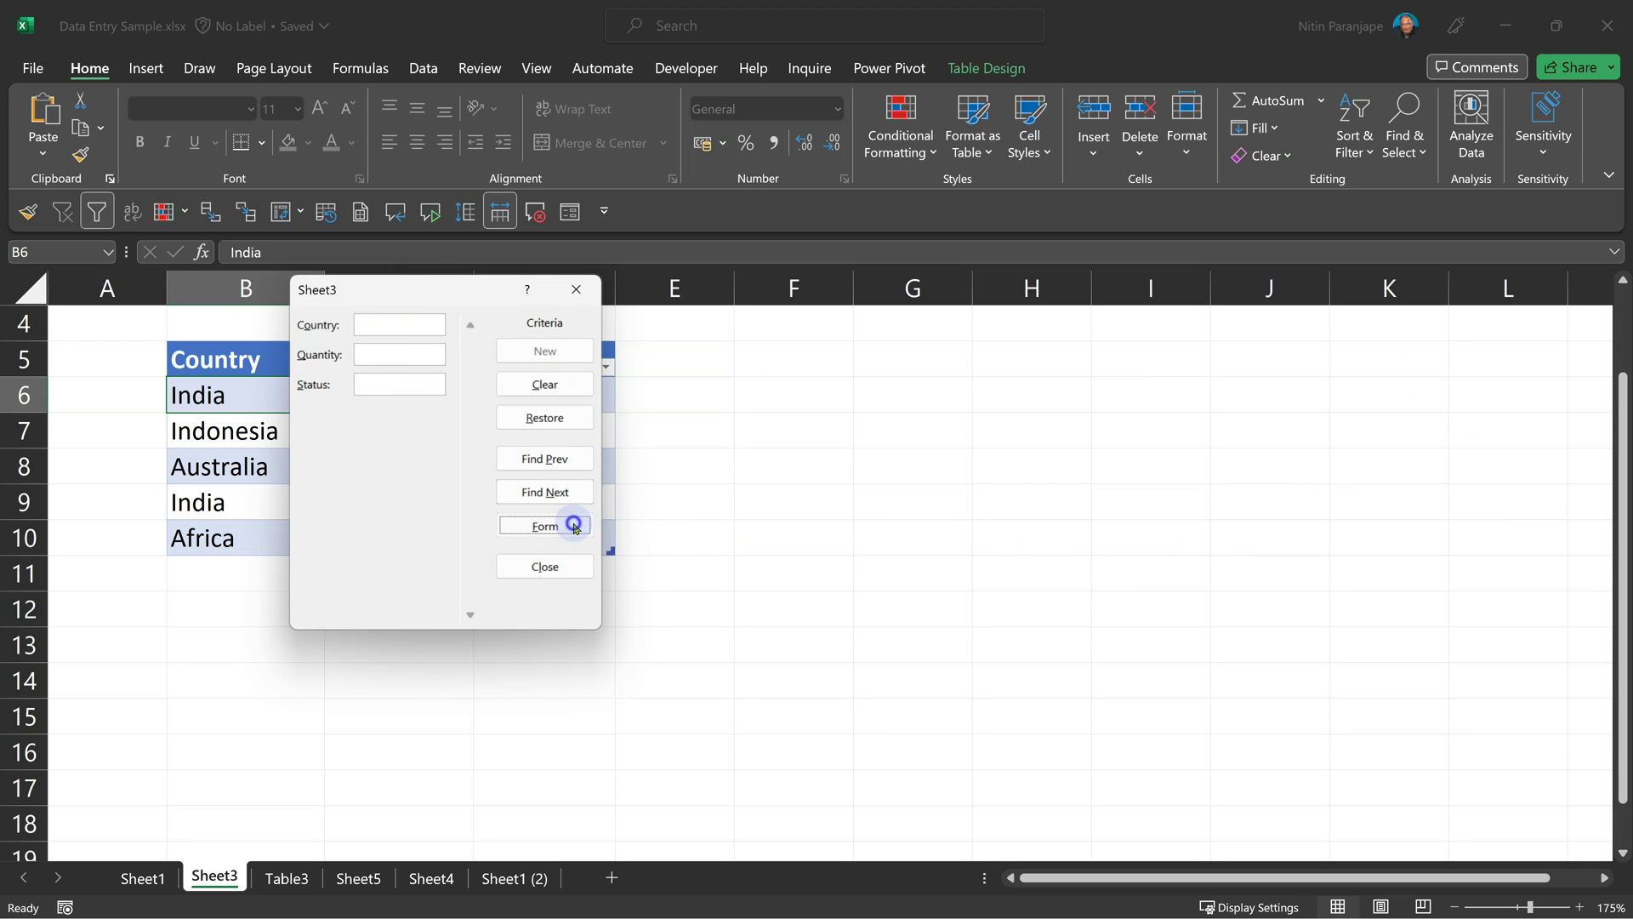
{"action": "left_click", "coordinate": [575, 526]}
{"action": "left_click", "coordinate": [575, 526]}
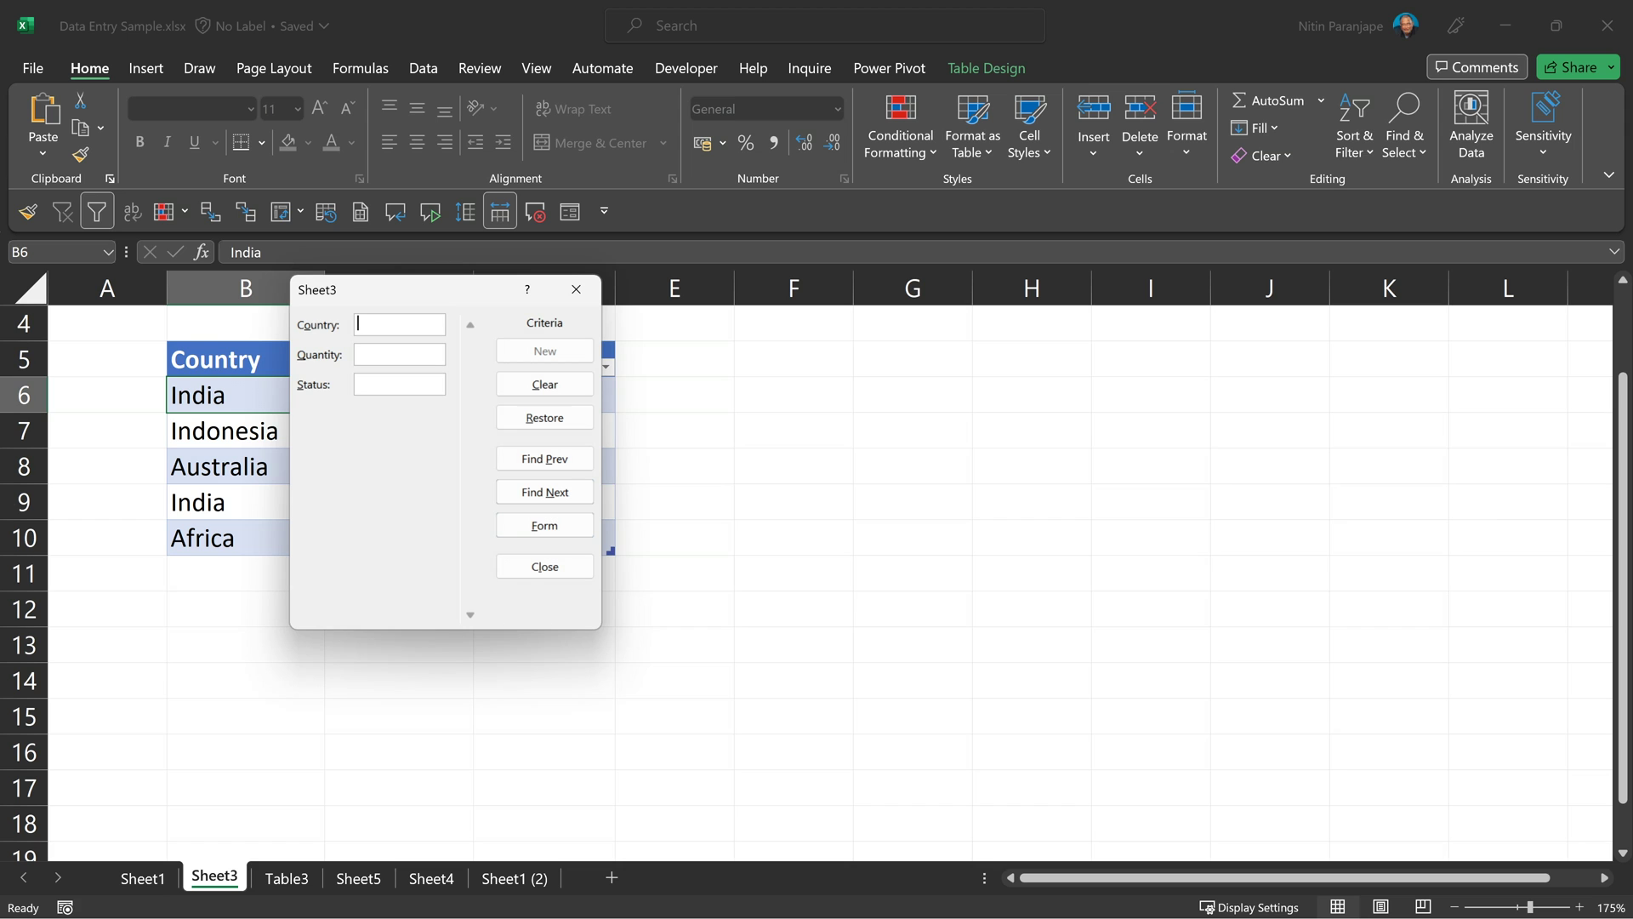